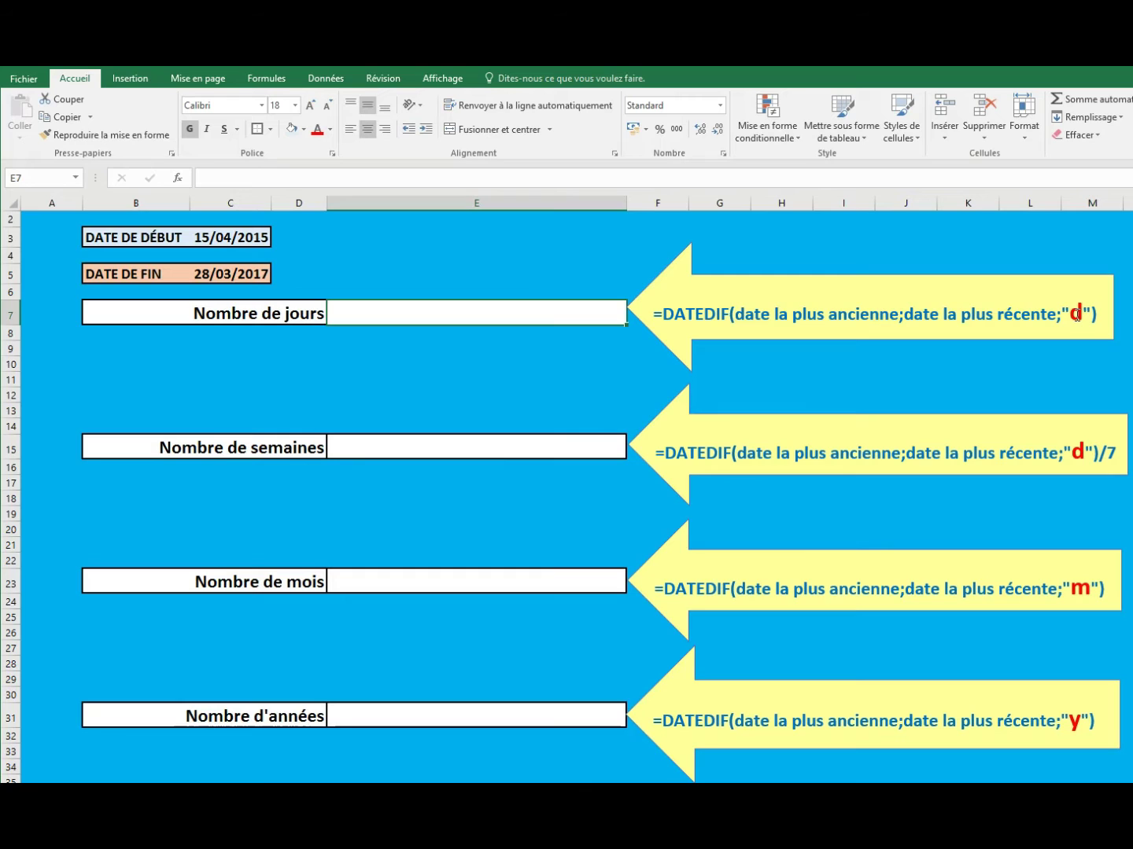
# Enter the formula =DATEDIF(C3;C5;"d") in cell E7 to calculate the number of days between the start and end dates.
pyautogui.click(343, 317)
pyautogui.write('=D')
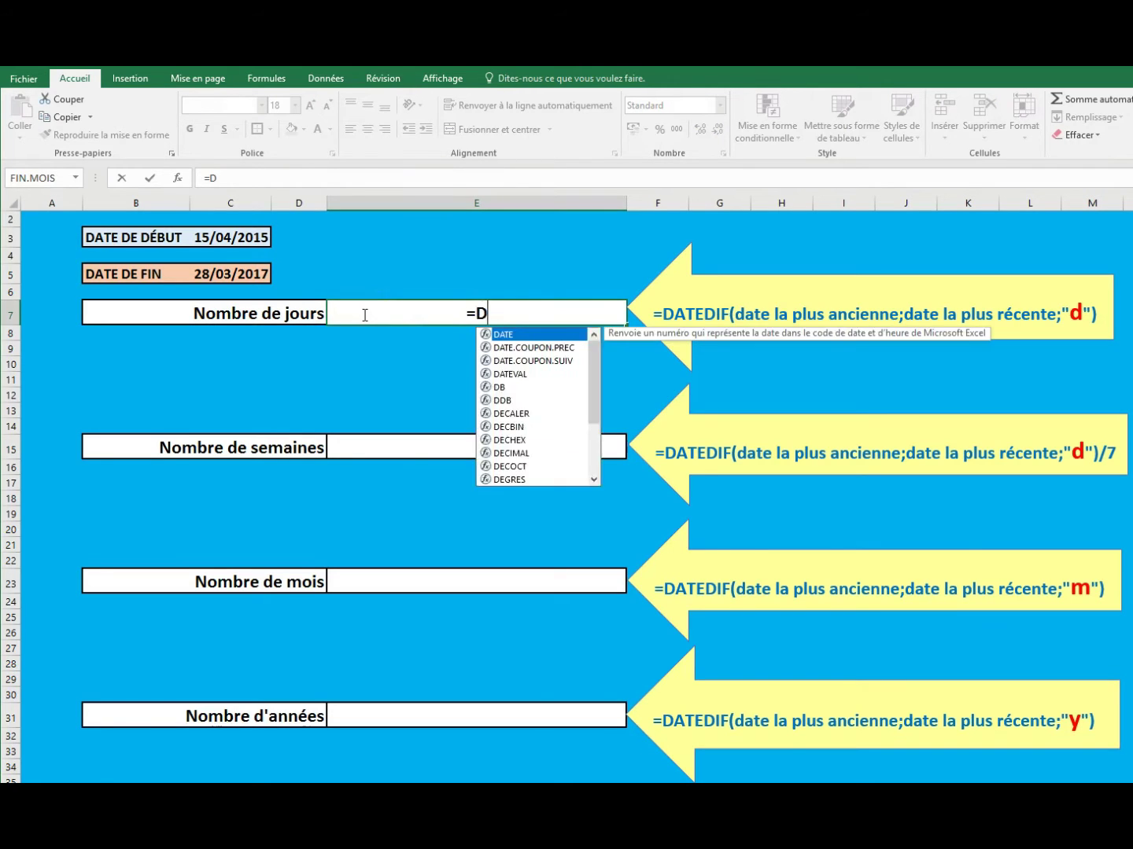
pyautogui.write('ATEDIF')
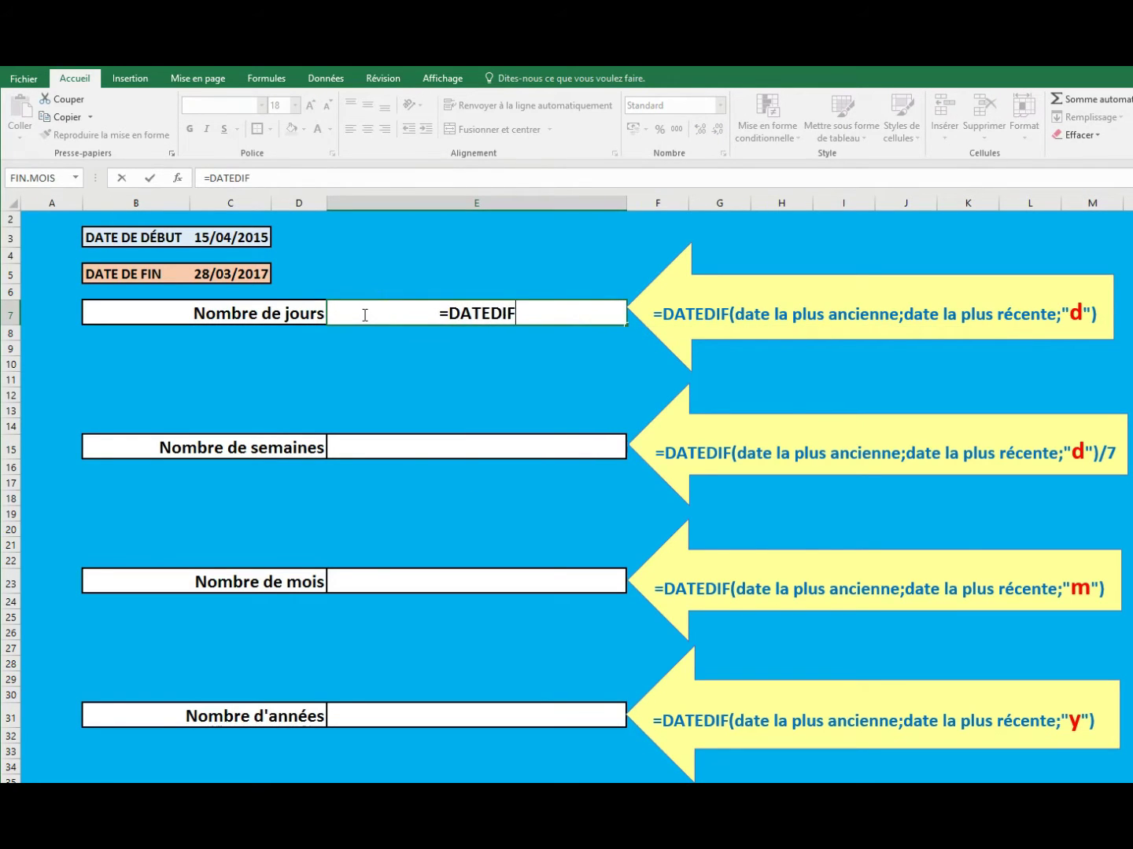
pyautogui.write('(')
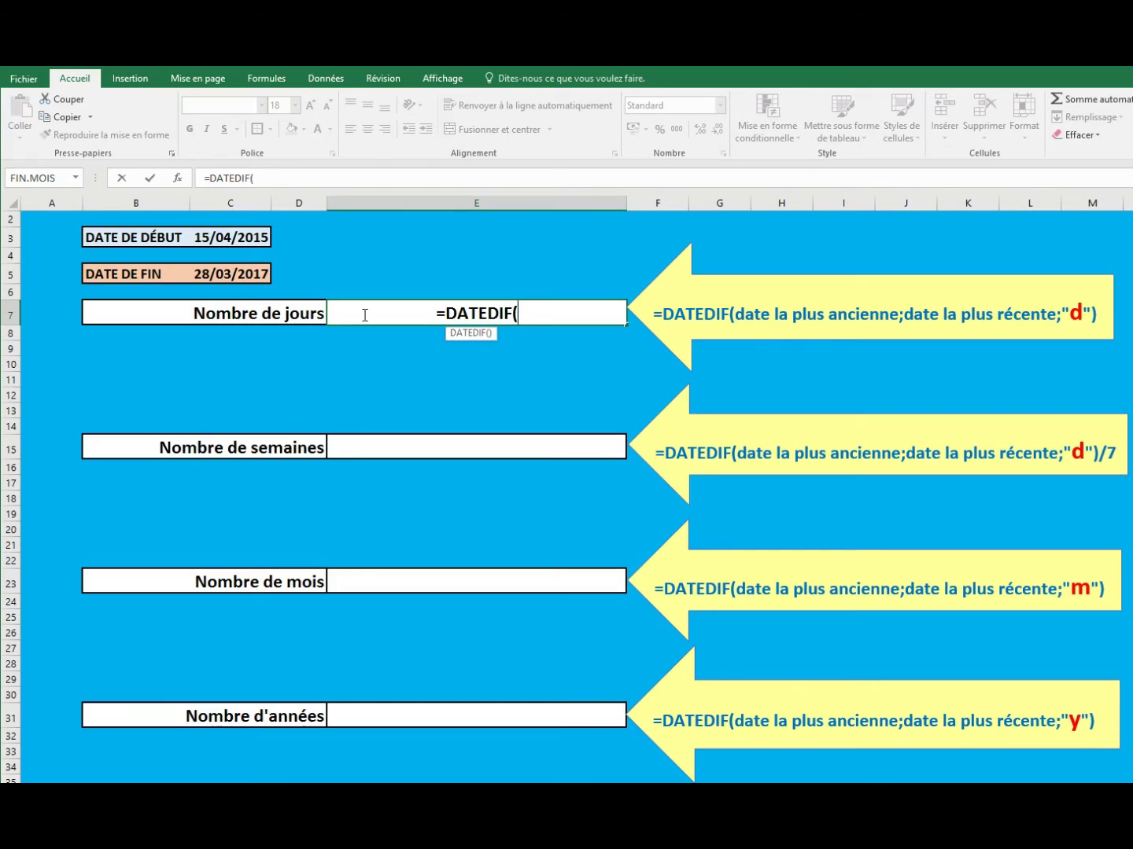
pyautogui.click(199, 238)
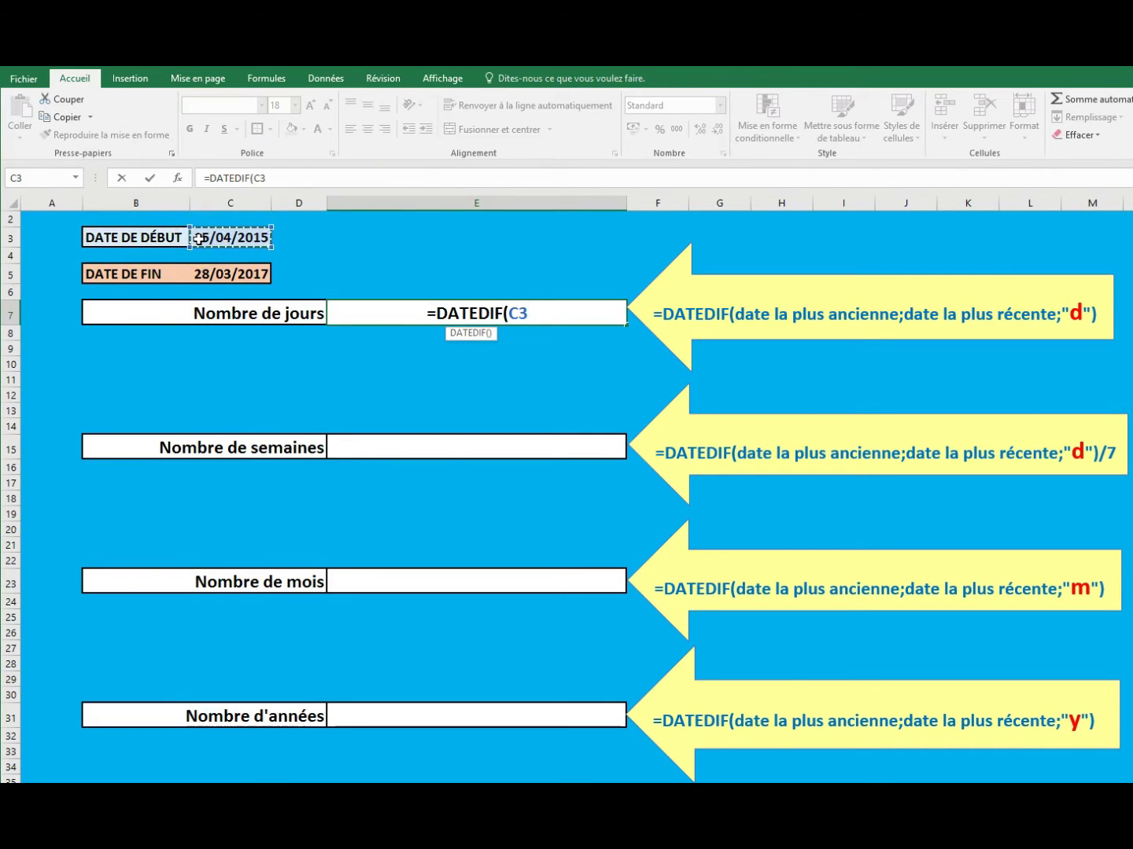
pyautogui.write(';')
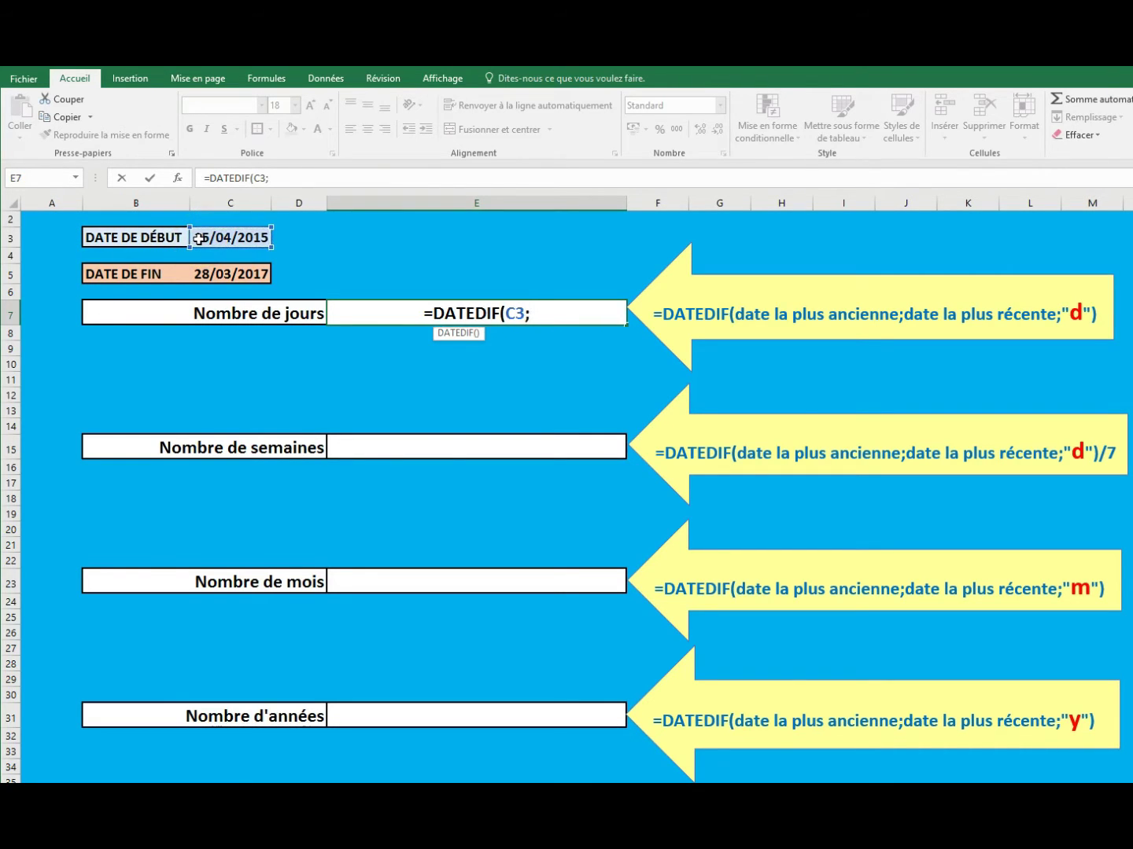
pyautogui.click(215, 275)
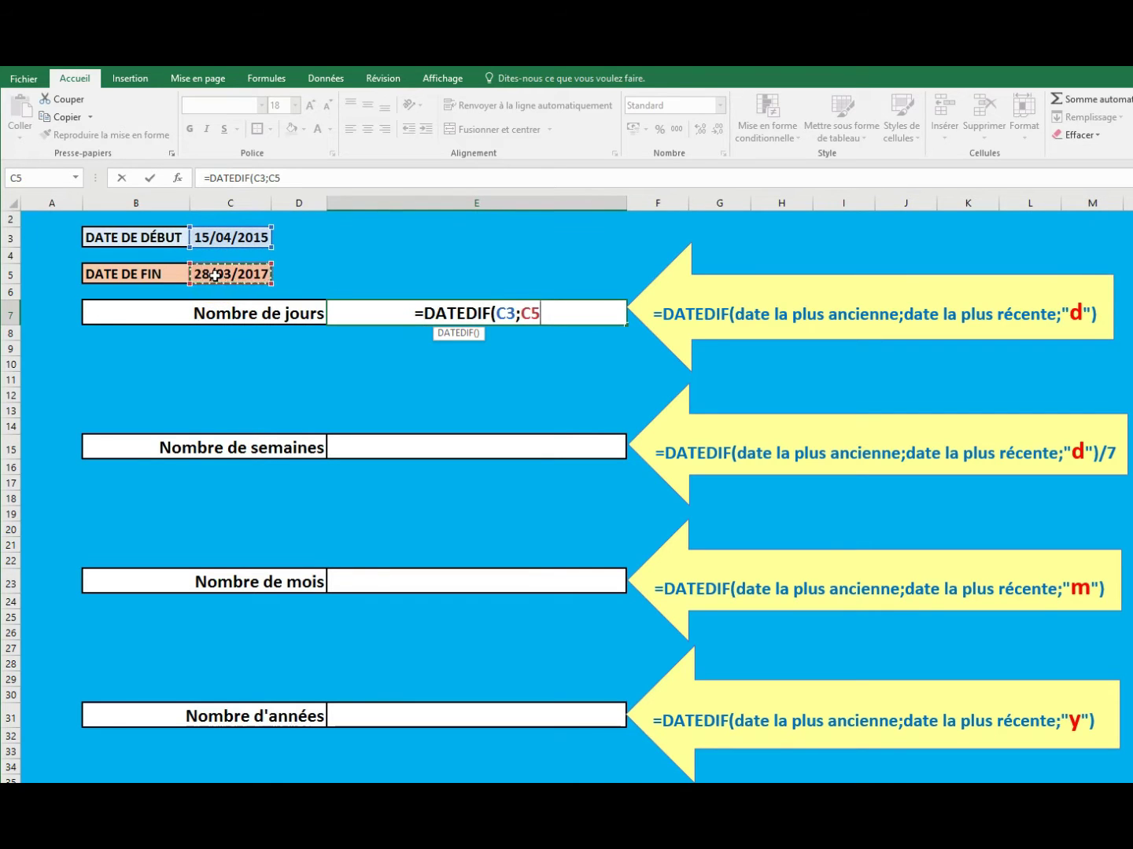
pyautogui.write(';"')
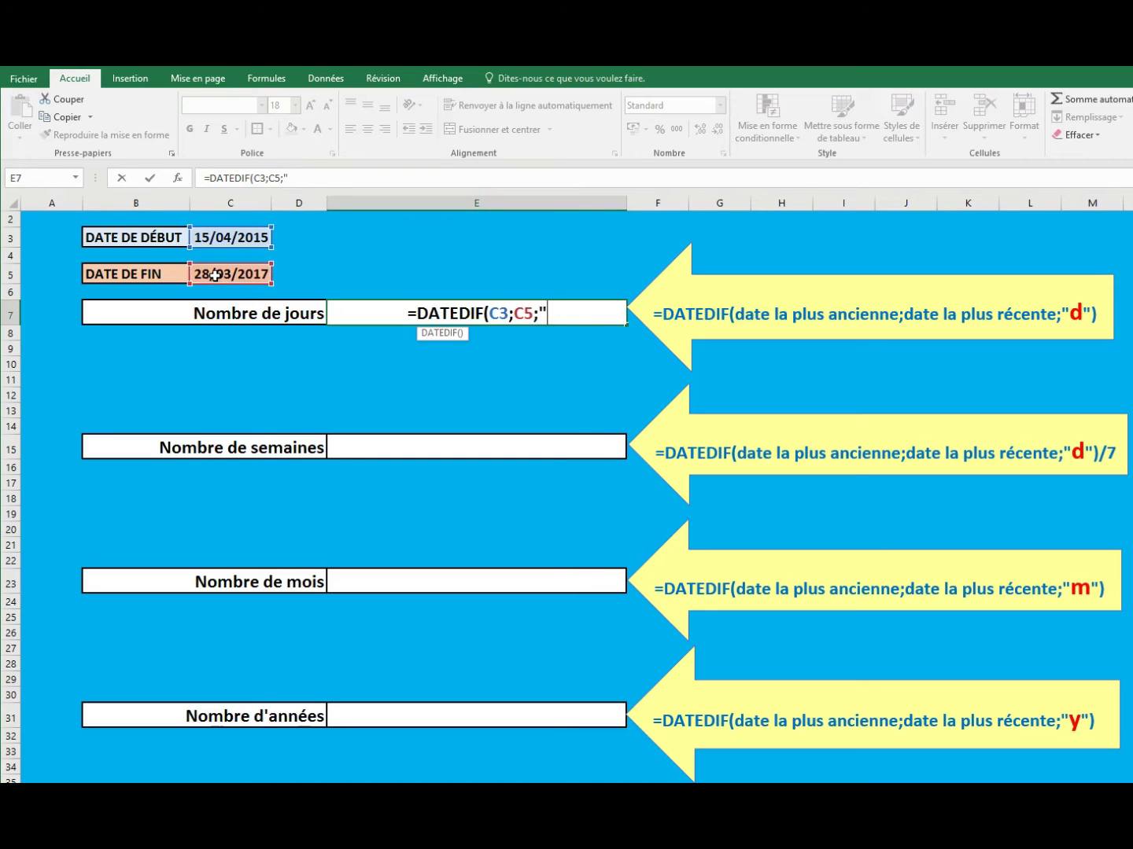
pyautogui.write('d')
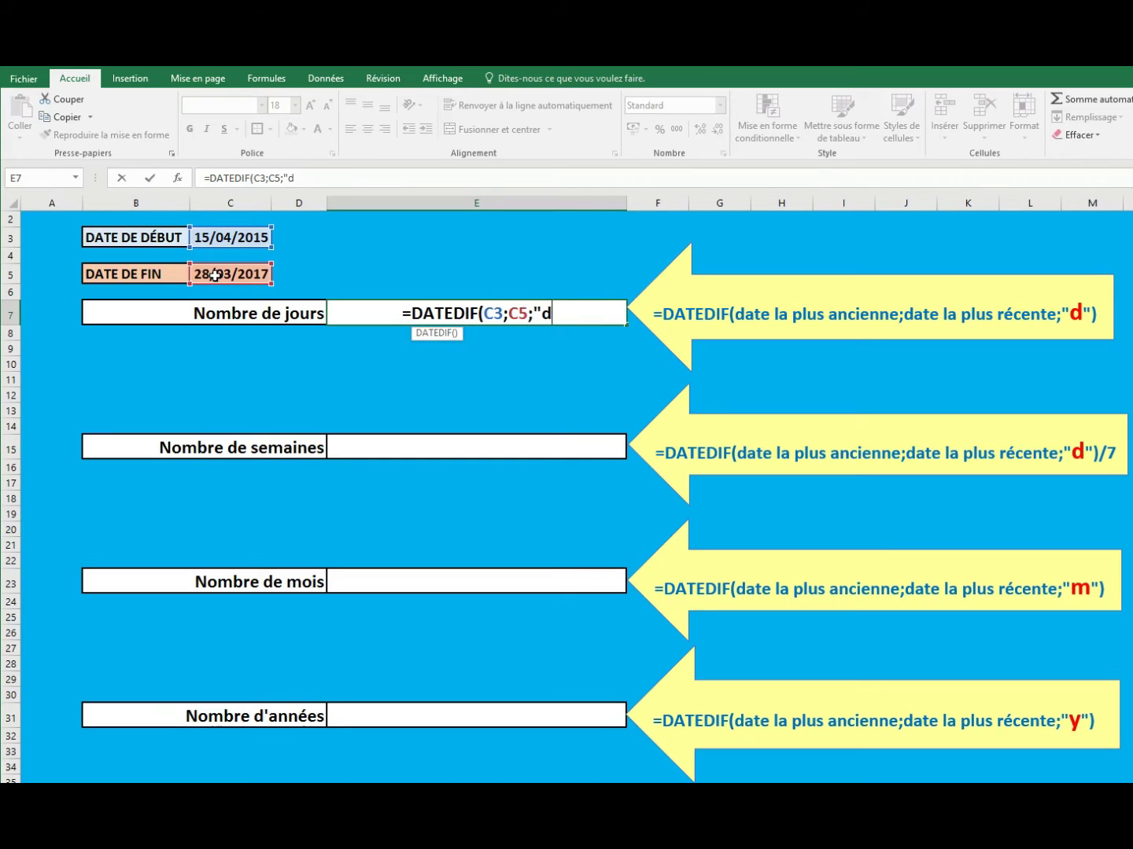
pyautogui.write('"')
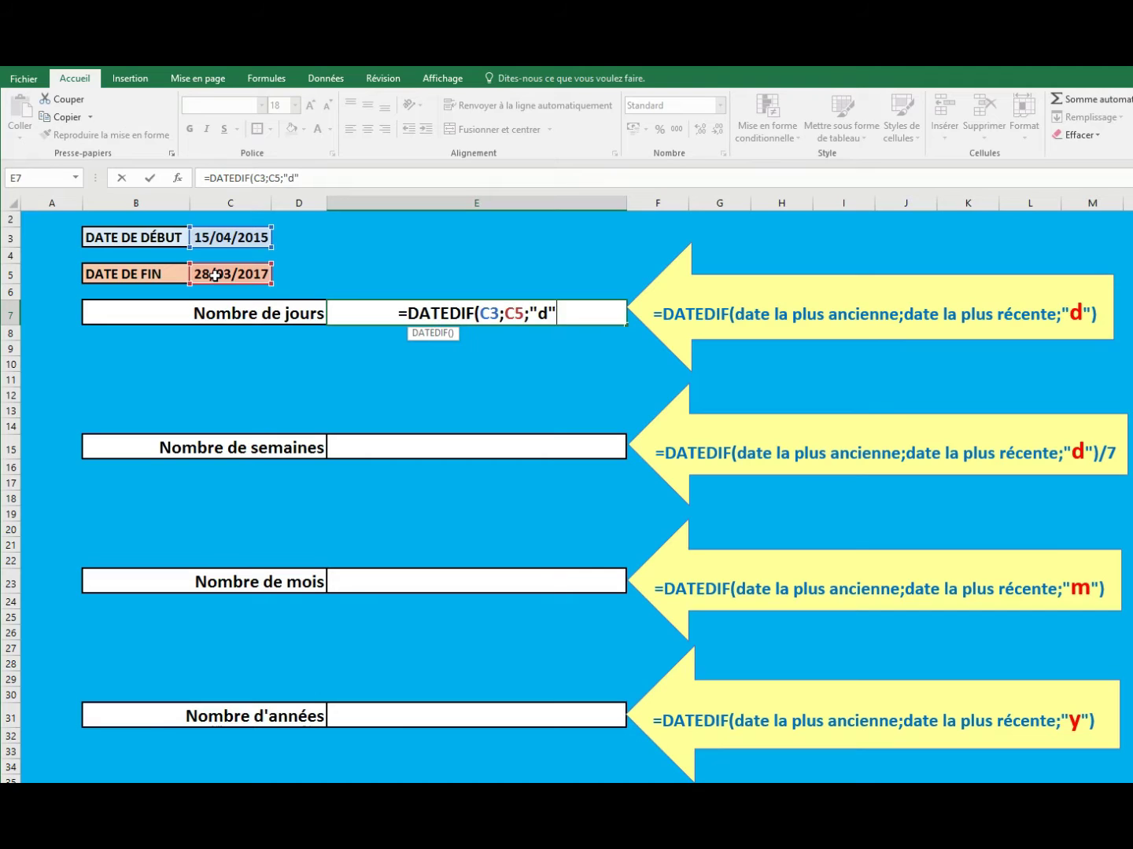
pyautogui.write(')')
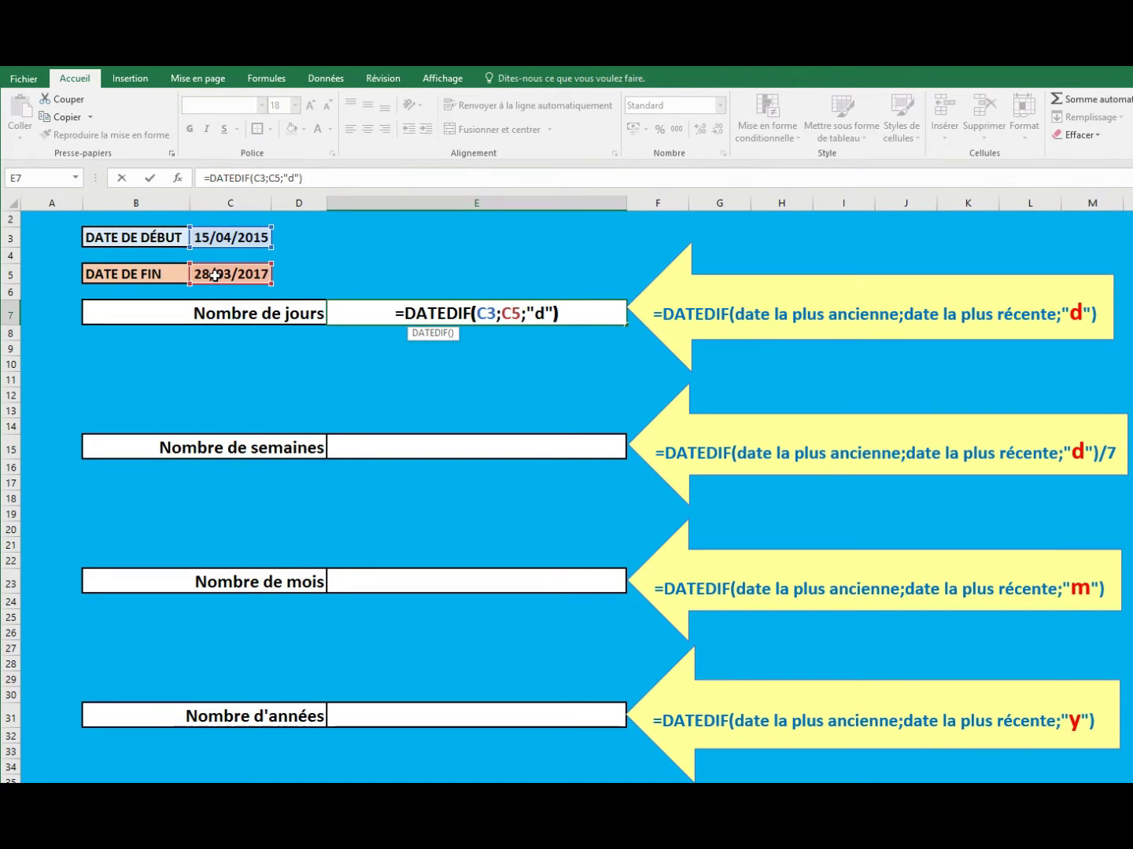
pyautogui.press('Return')
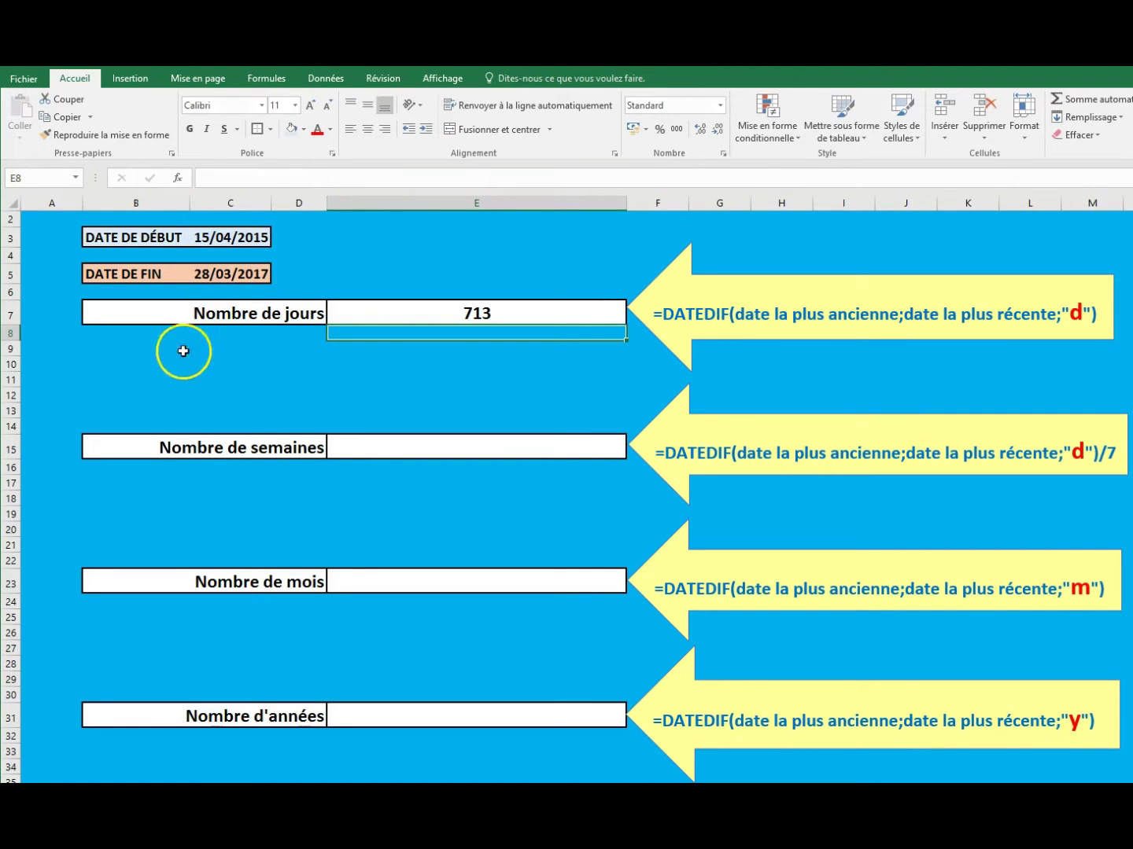
# Enter the formula =DATEDIF(C3;C5;"d")/7 in cell E15 to calculate the number of weeks between the two dates.
pyautogui.click(377, 447)
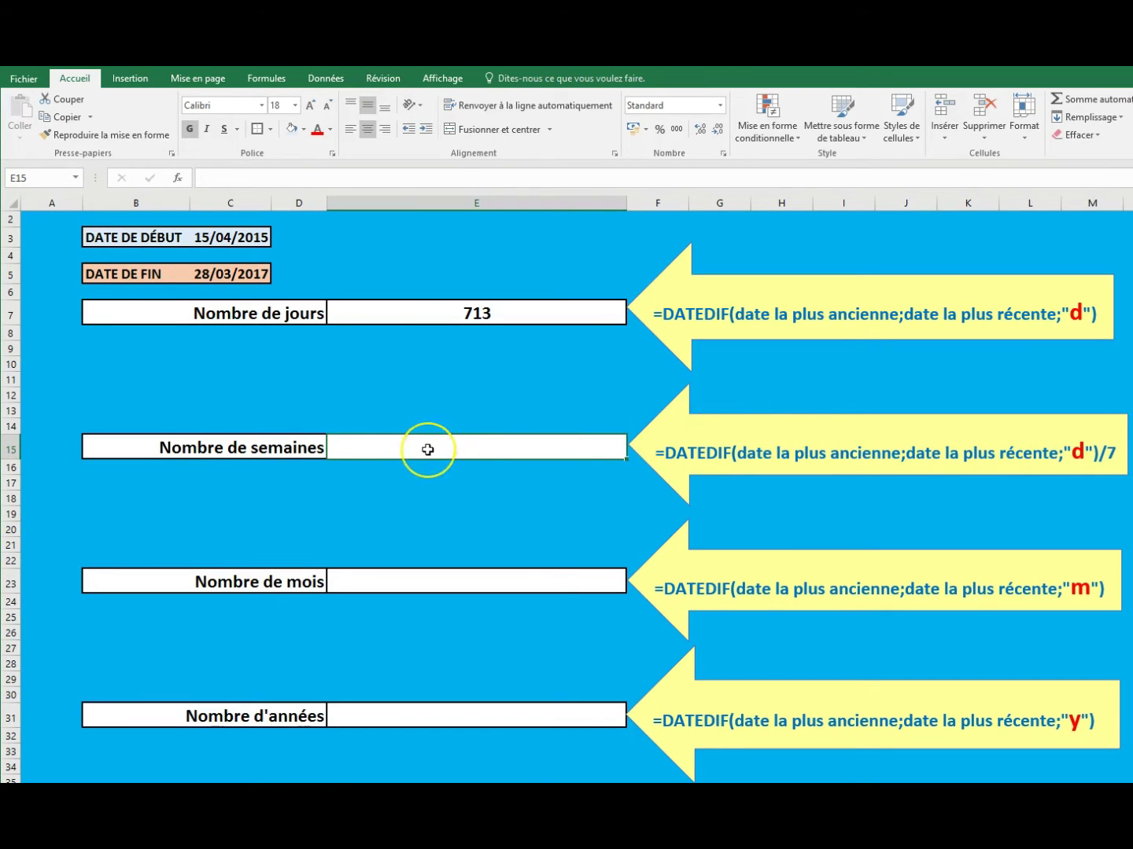
pyautogui.write('=D')
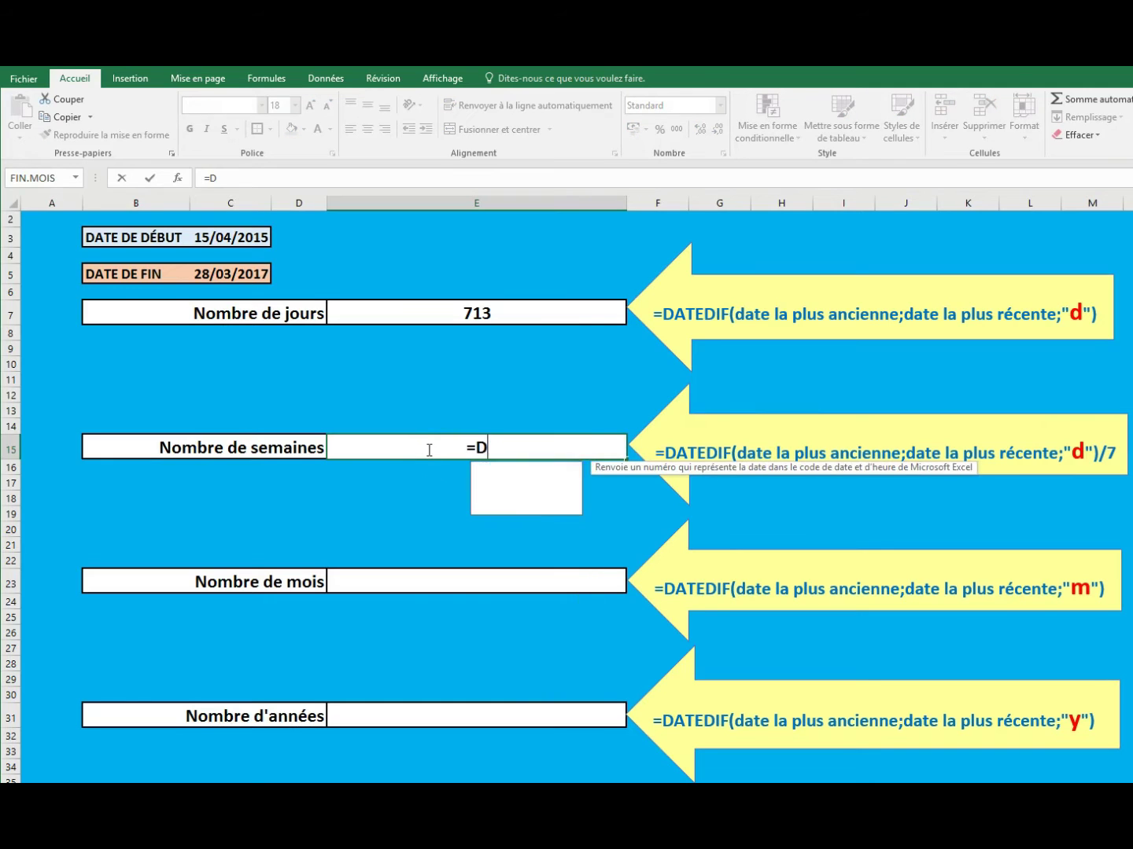
pyautogui.write('ATEDIF')
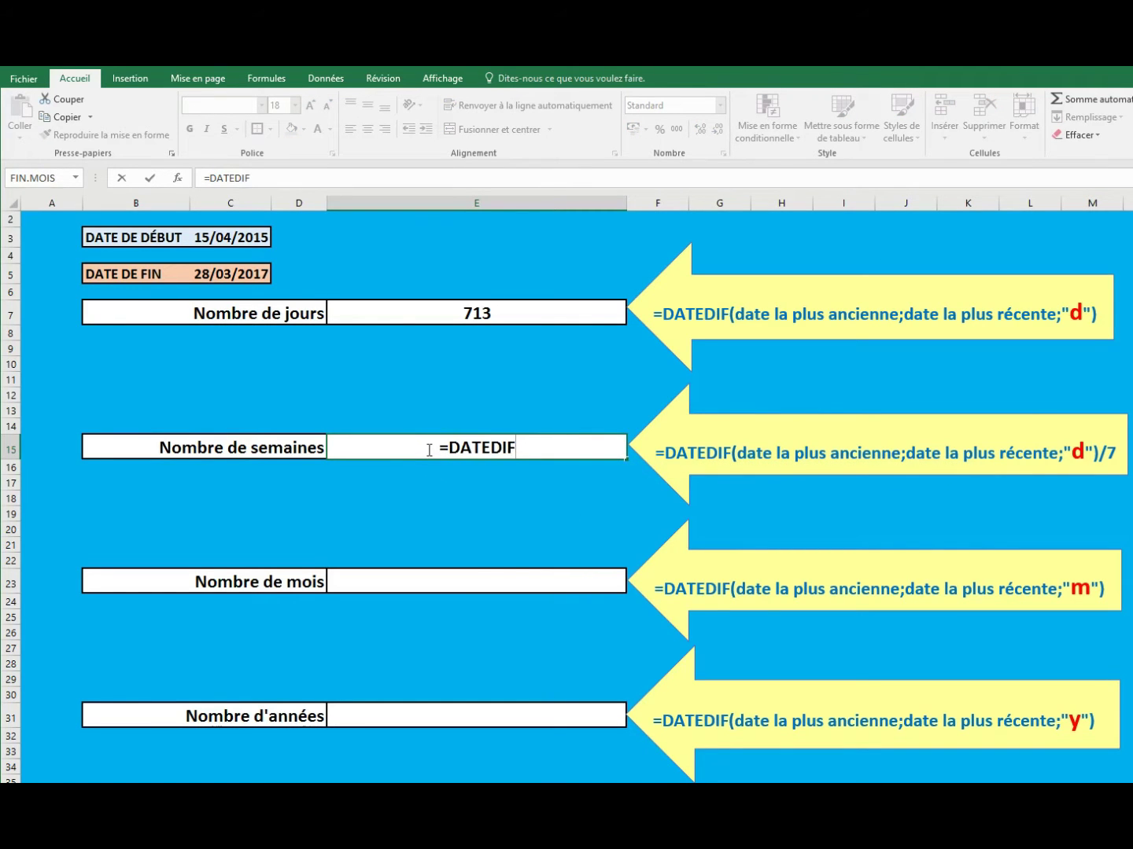
pyautogui.write('(')
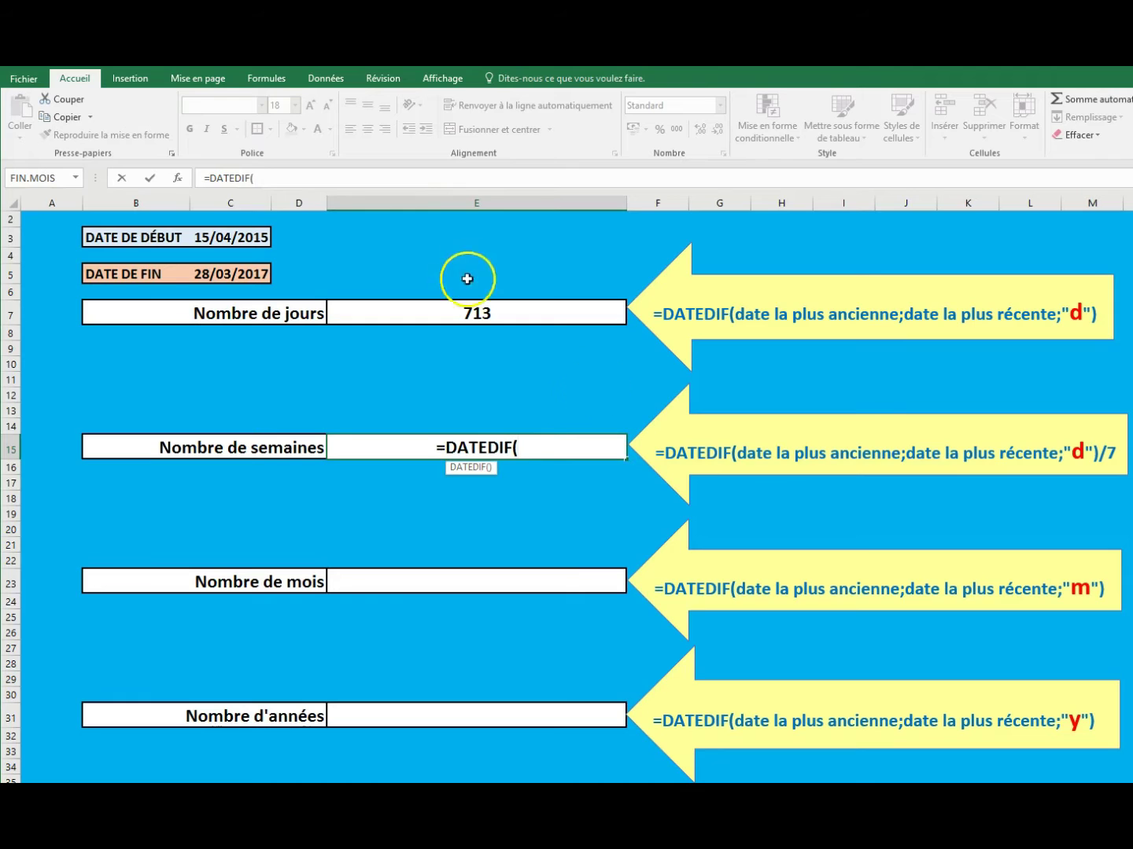
pyautogui.click(214, 236)
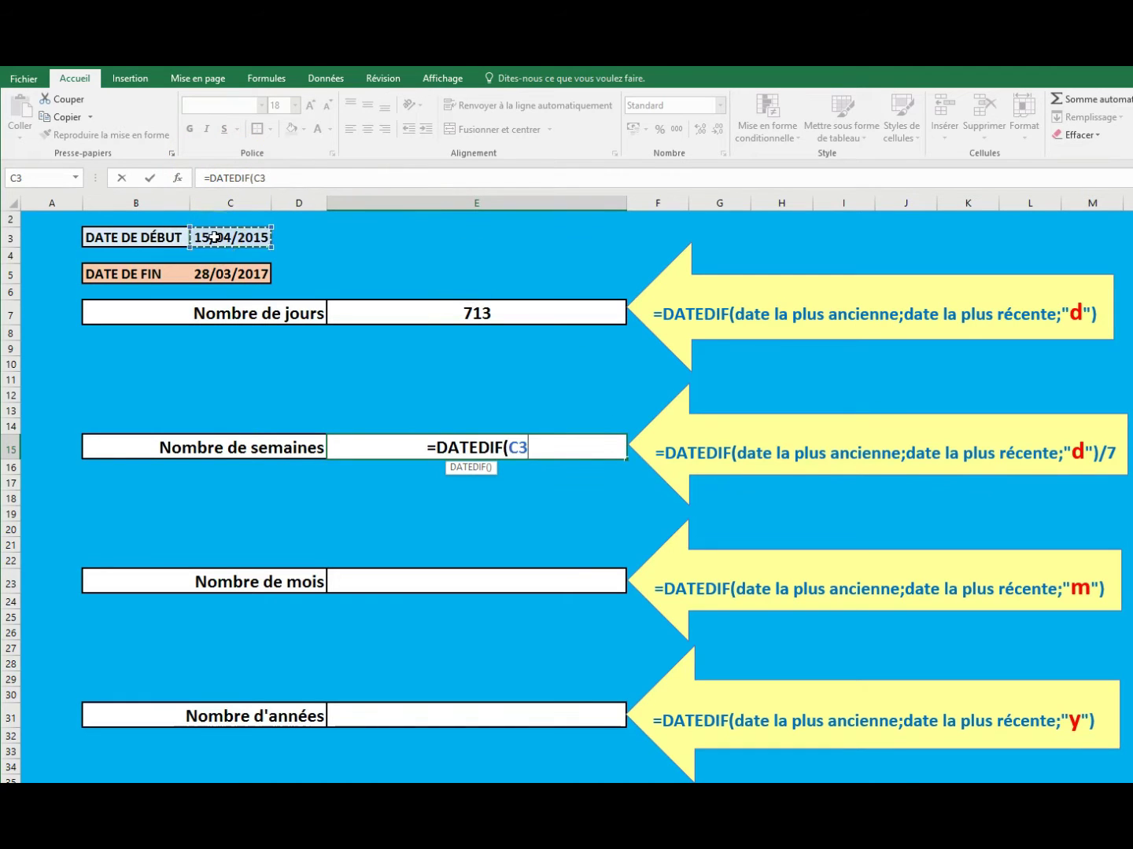
pyautogui.write(';')
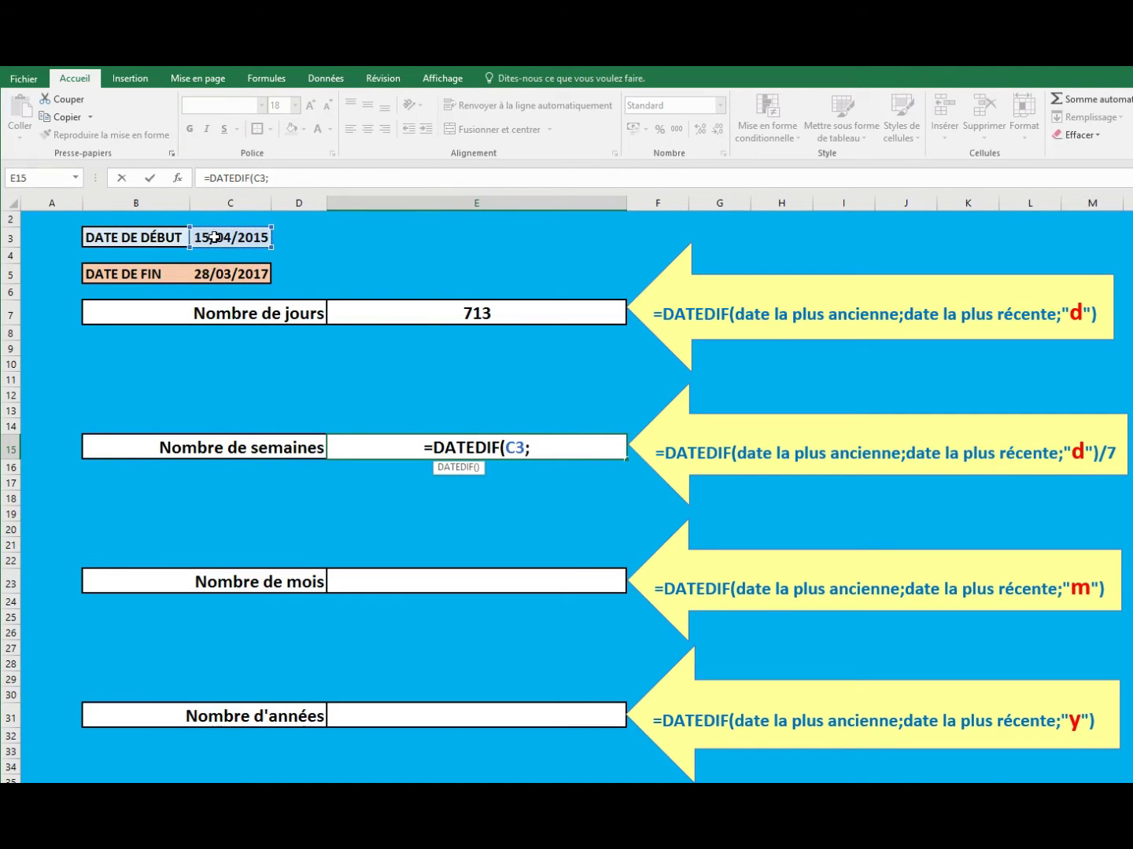
pyautogui.click(218, 274)
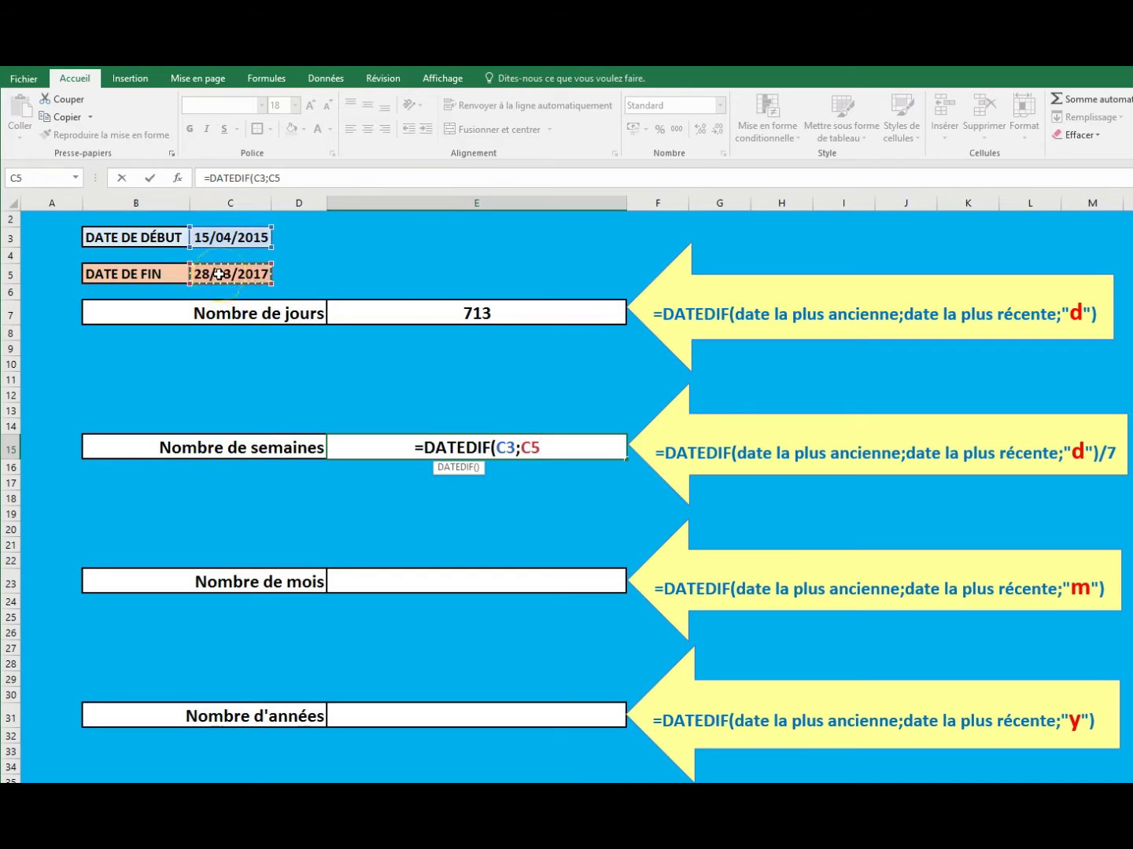
pyautogui.write(';"')
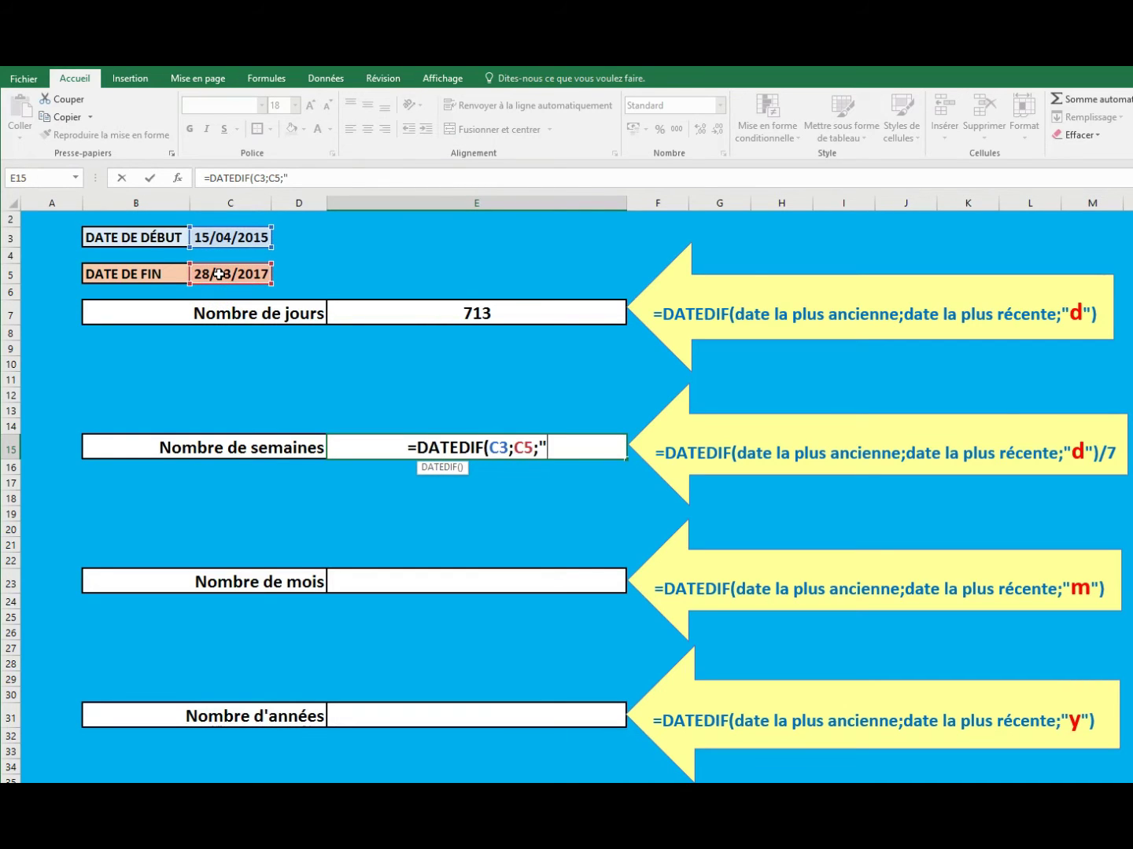
pyautogui.write('d')
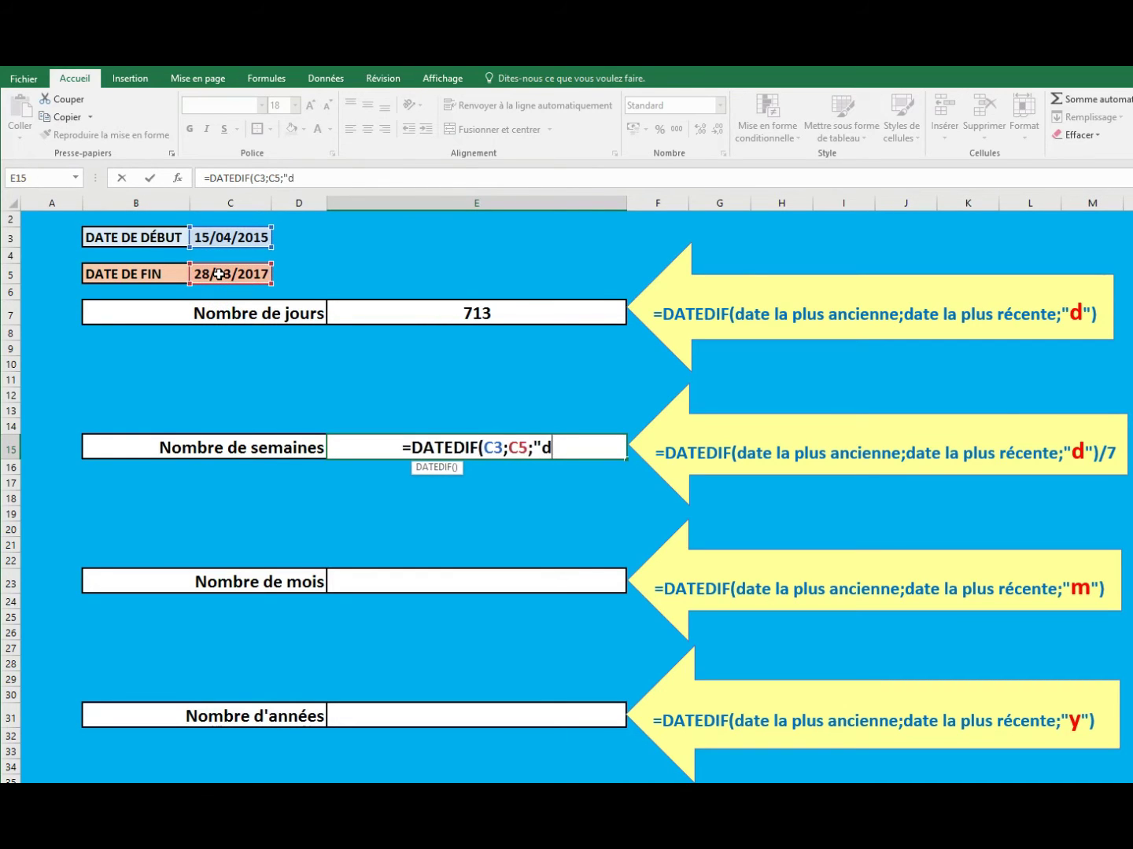
pyautogui.write('"')
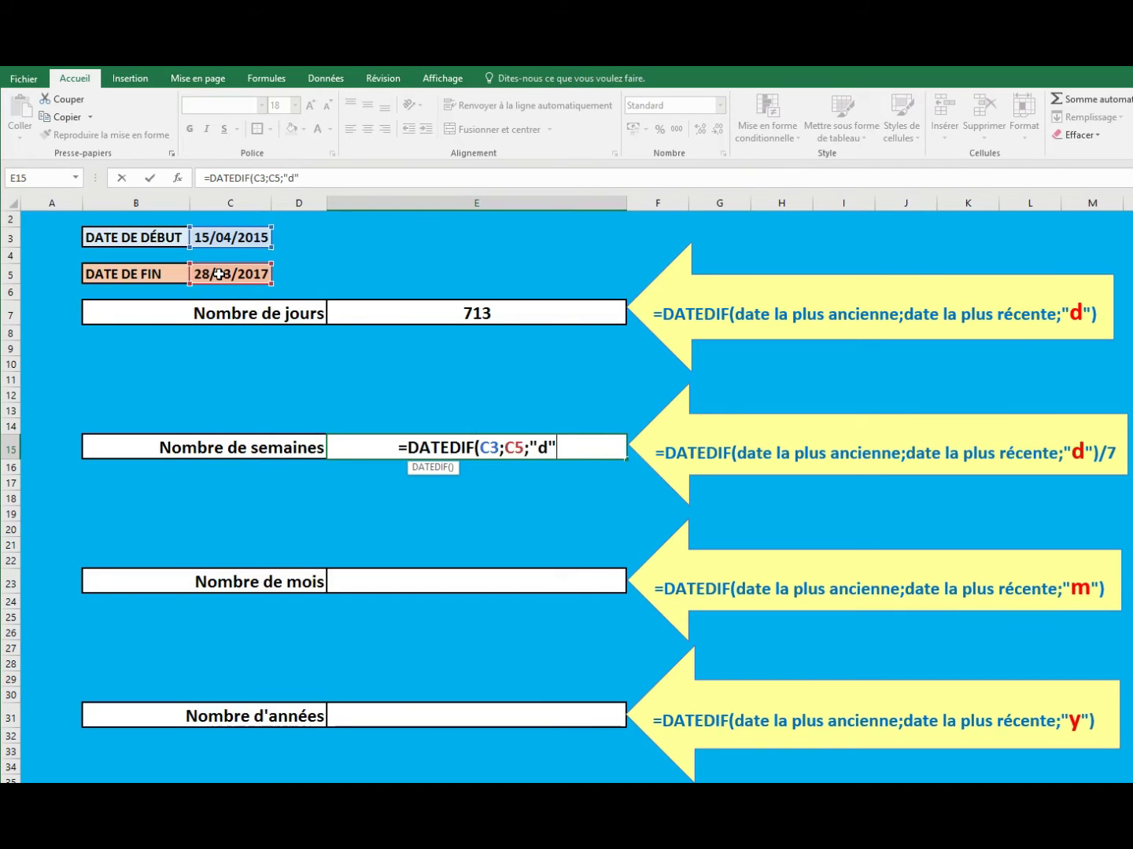
pyautogui.write(')')
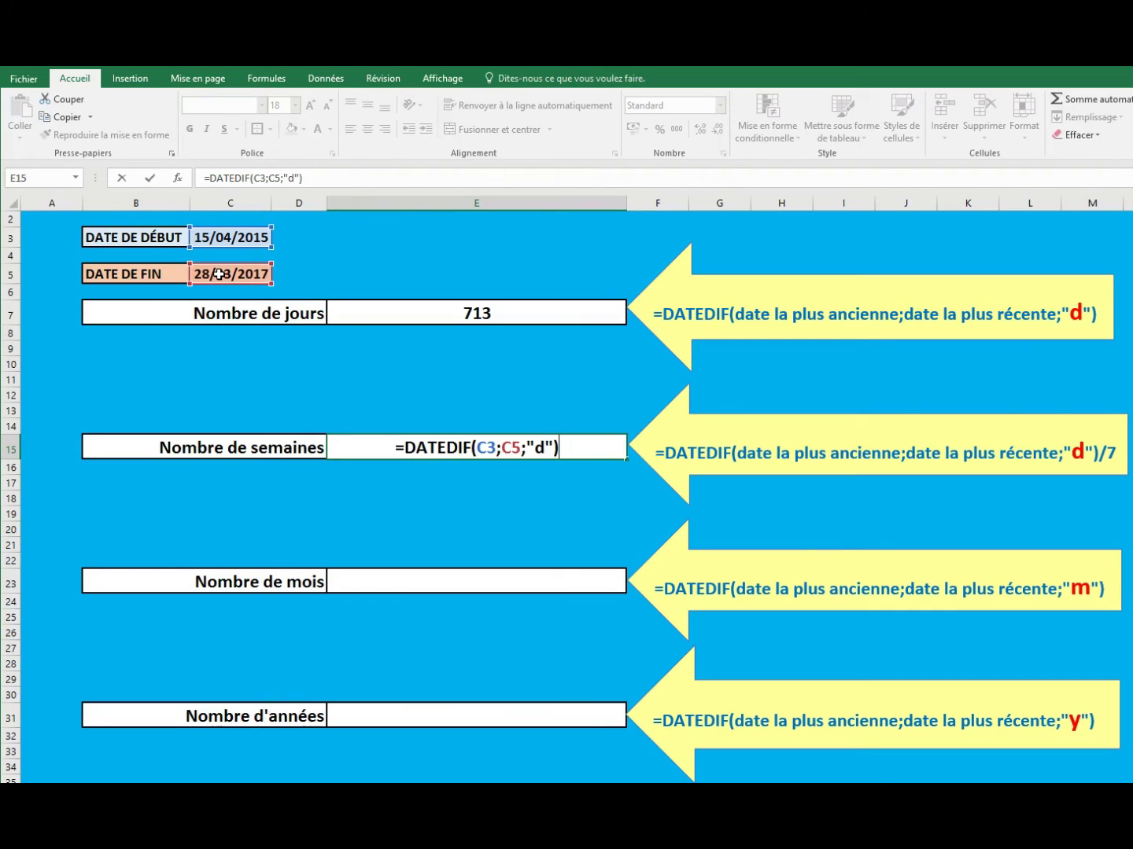
pyautogui.write('/')
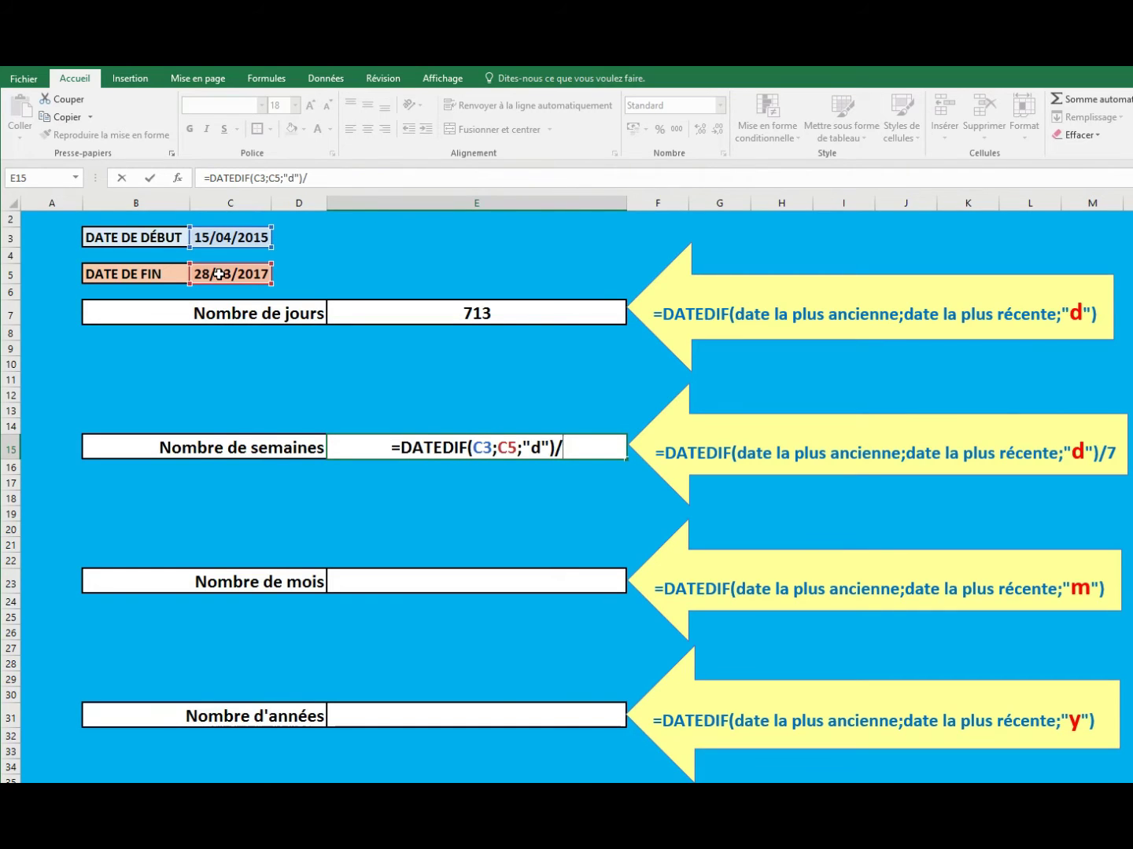
pyautogui.write('7')
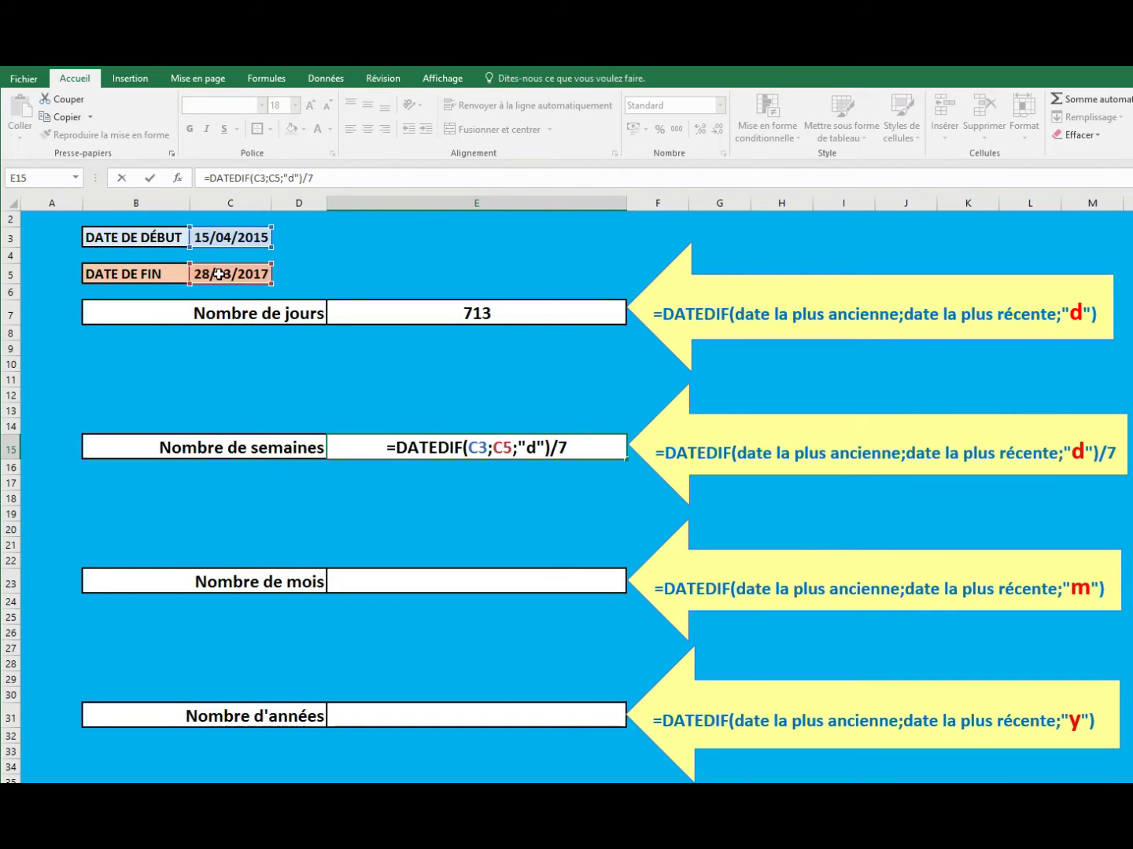
pyautogui.press('Return')
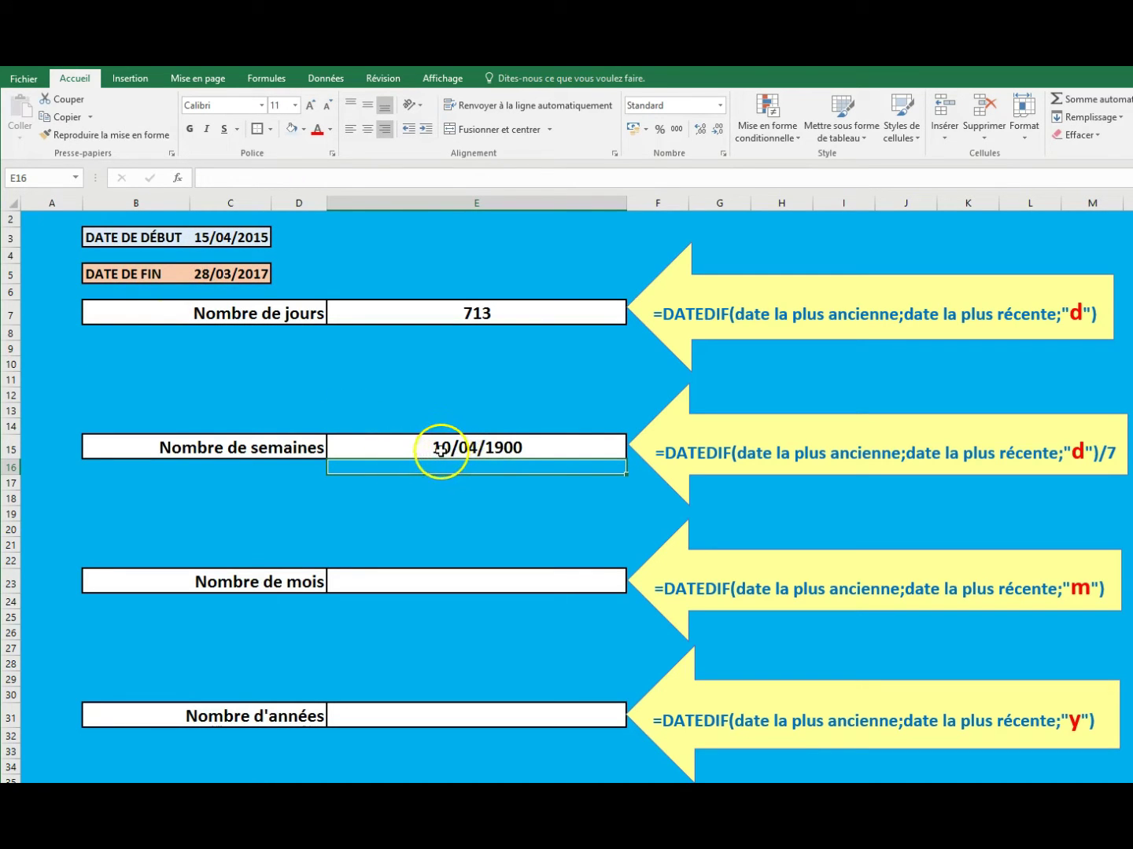
# Format the number of weeks in cell E15 as Nombre with no decimal places.
pyautogui.click(508, 445)
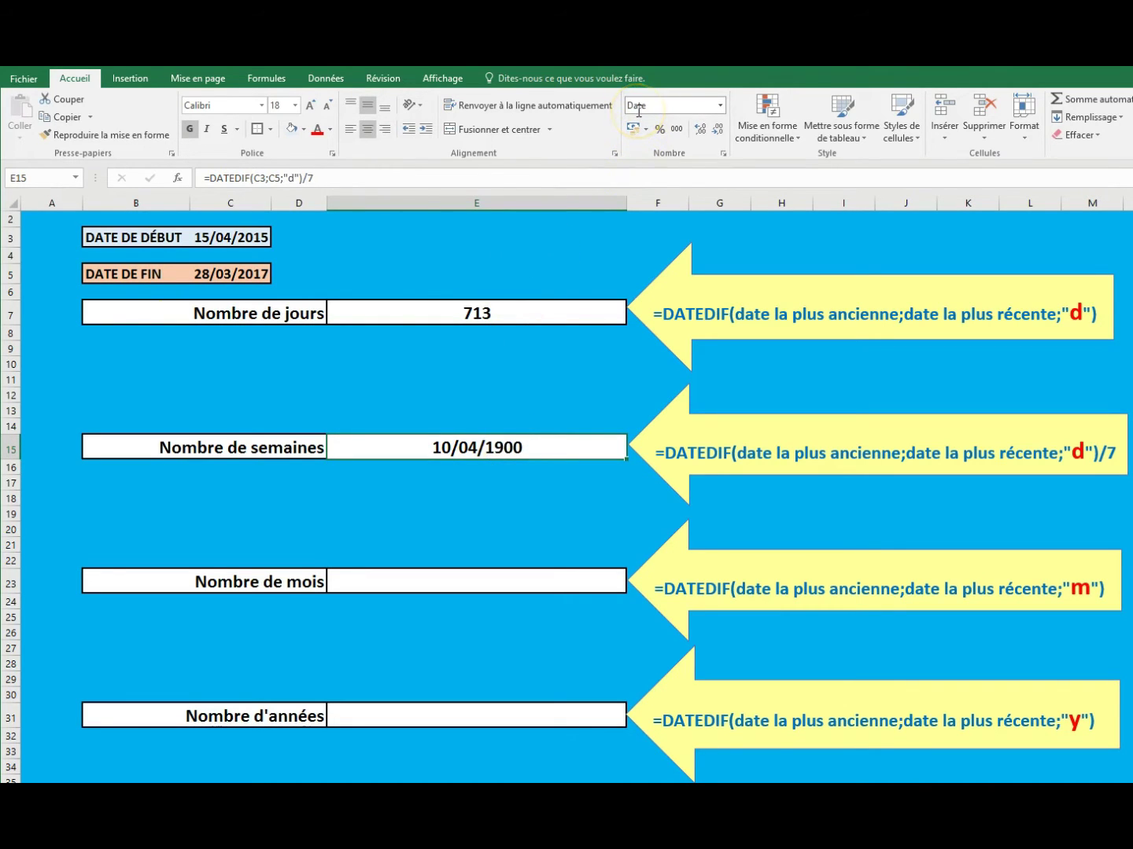
pyautogui.click(720, 104)
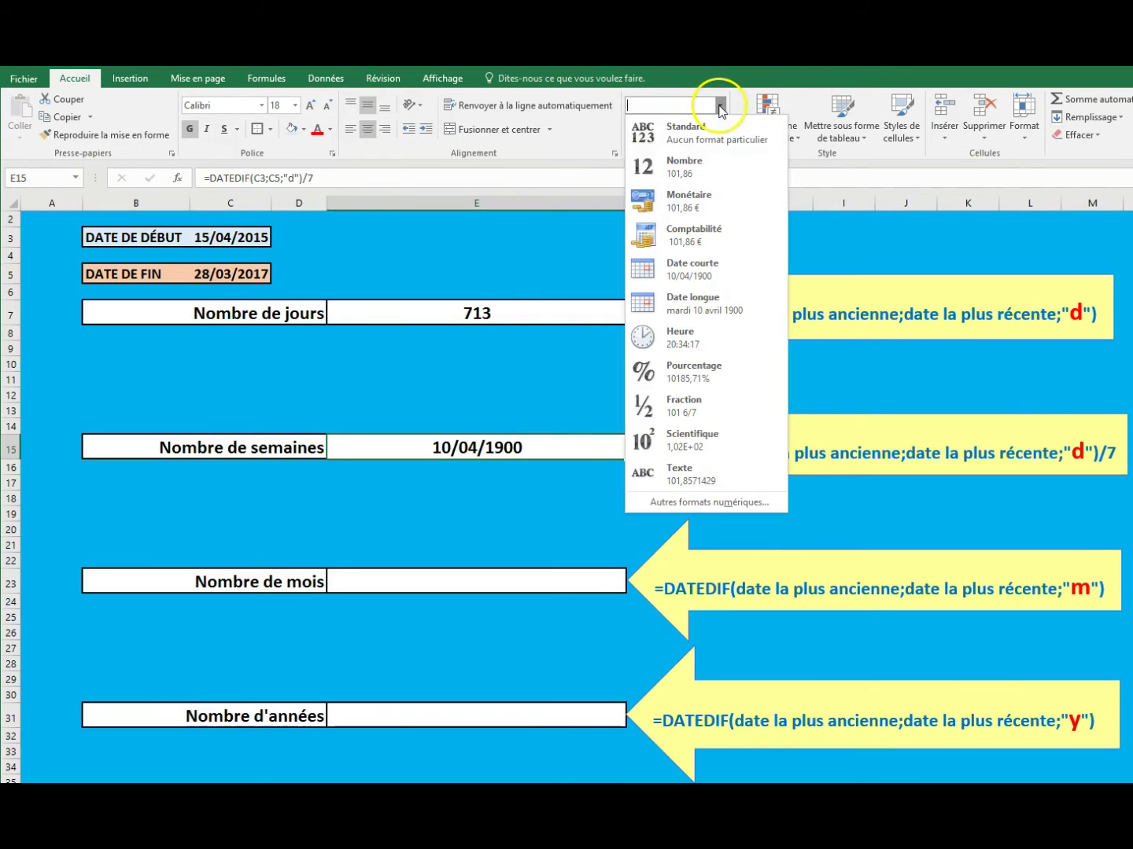
pyautogui.click(704, 166)
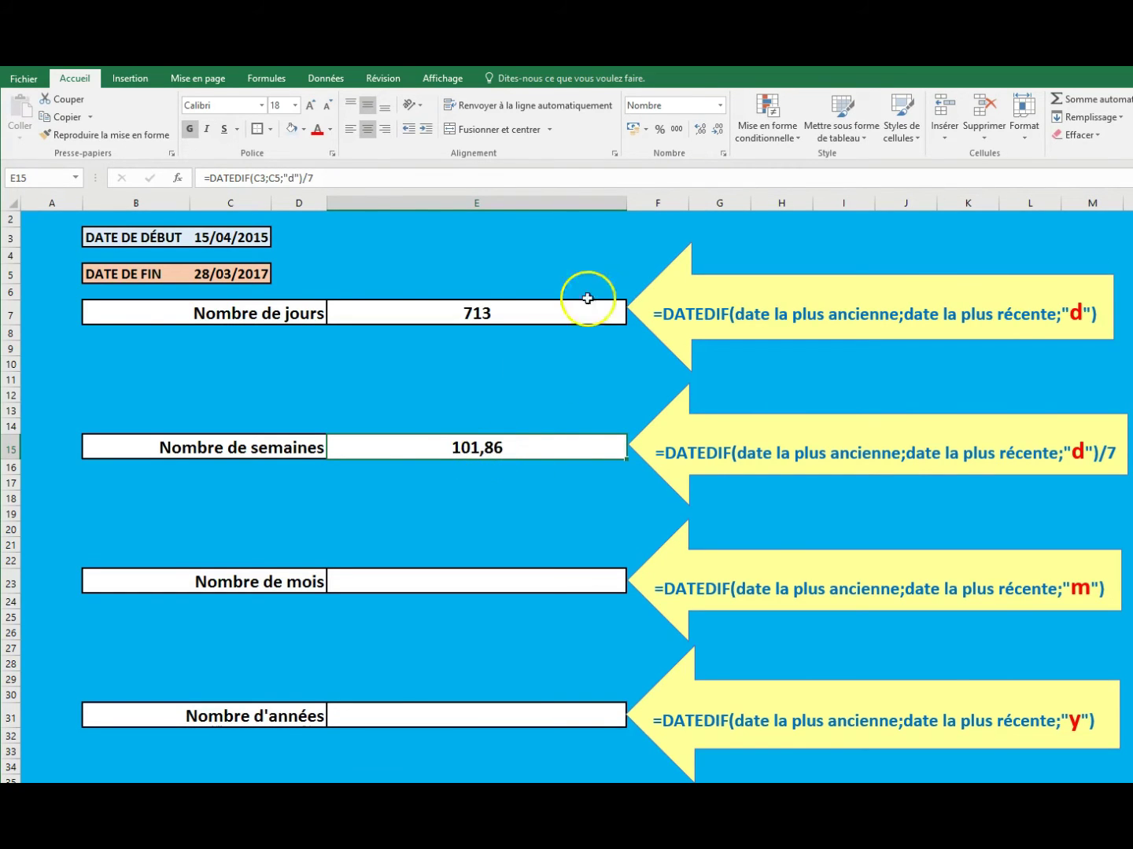
pyautogui.click(715, 131)
pyautogui.click(715, 132)
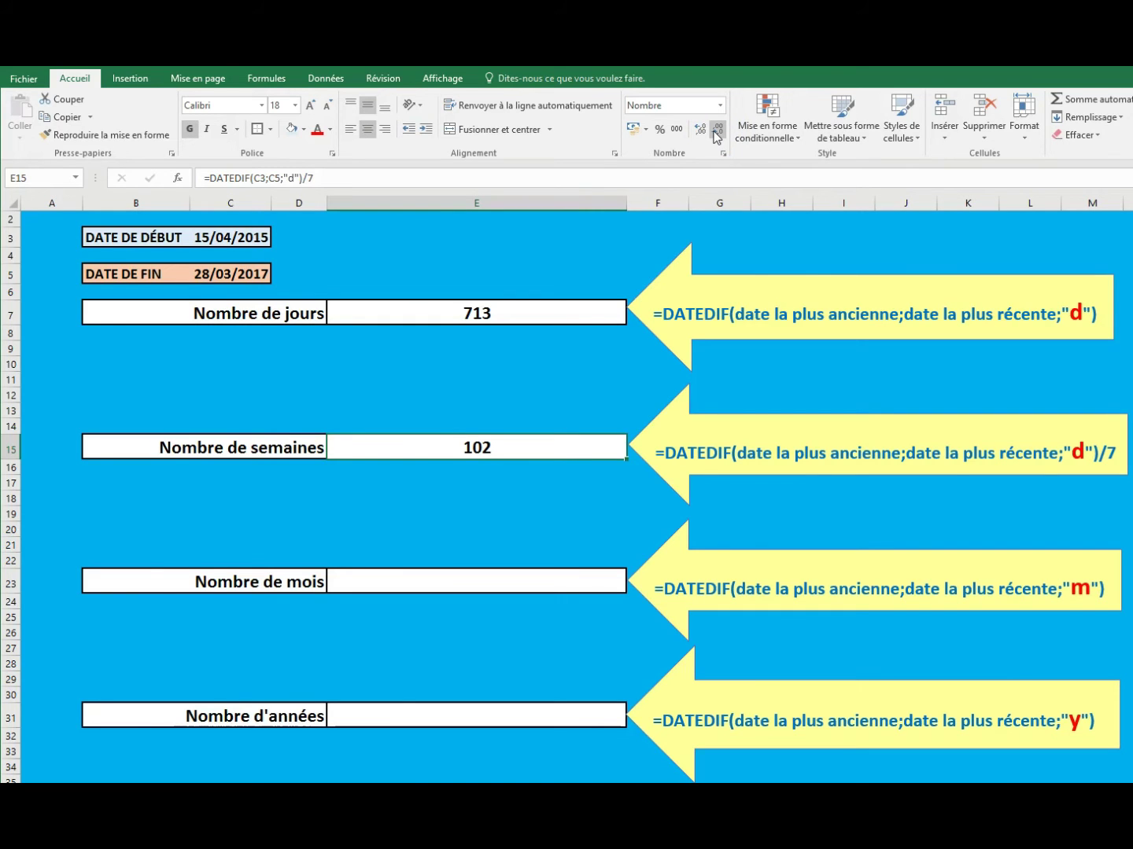
# Enter the formula =DATEDIF(C3;C5;"m") in cell E23 to calculate the number of months between the start and end dates.
pyautogui.click(449, 584)
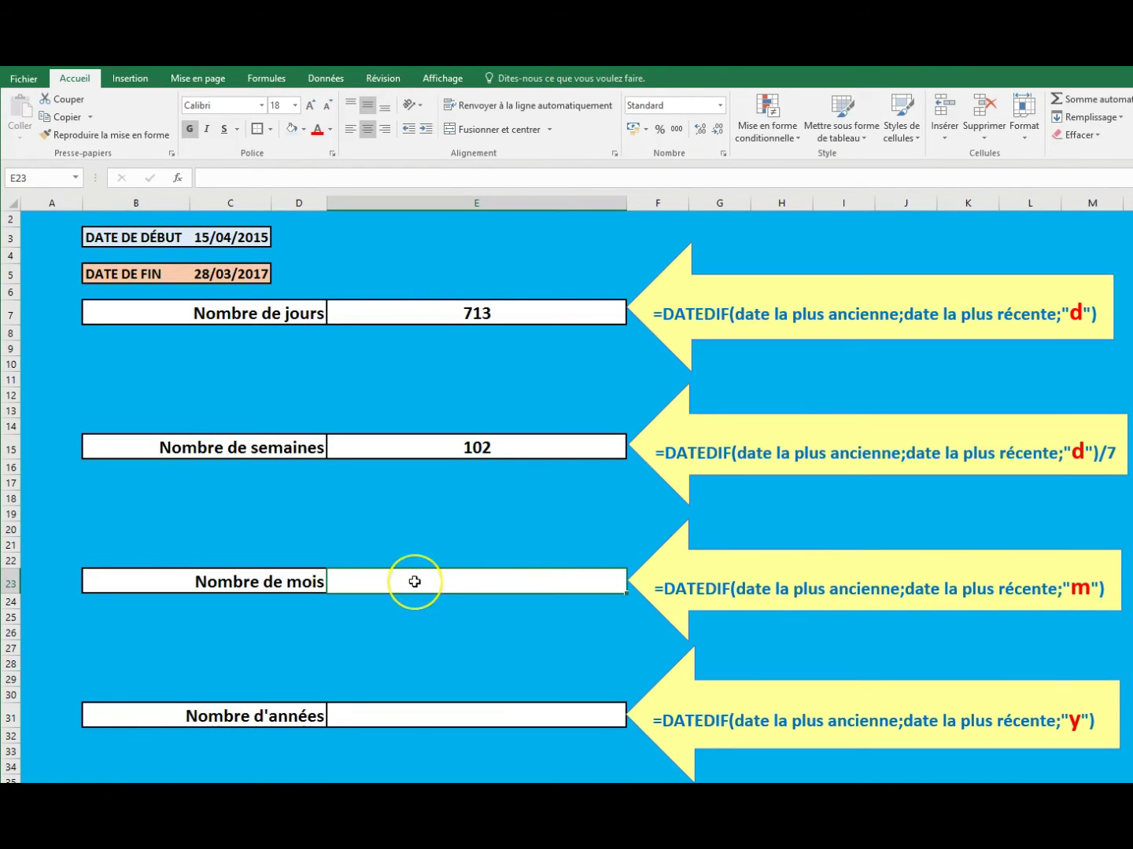
pyautogui.write('=')
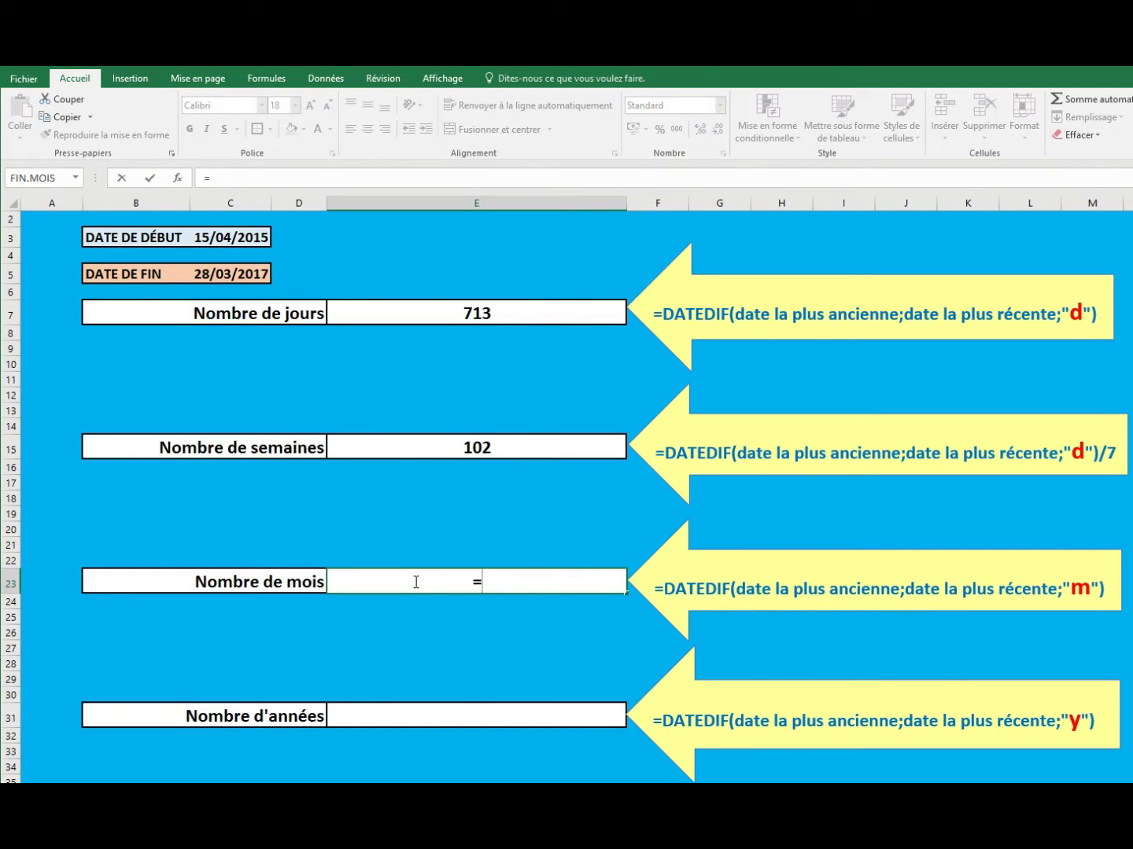
pyautogui.write('DATE')
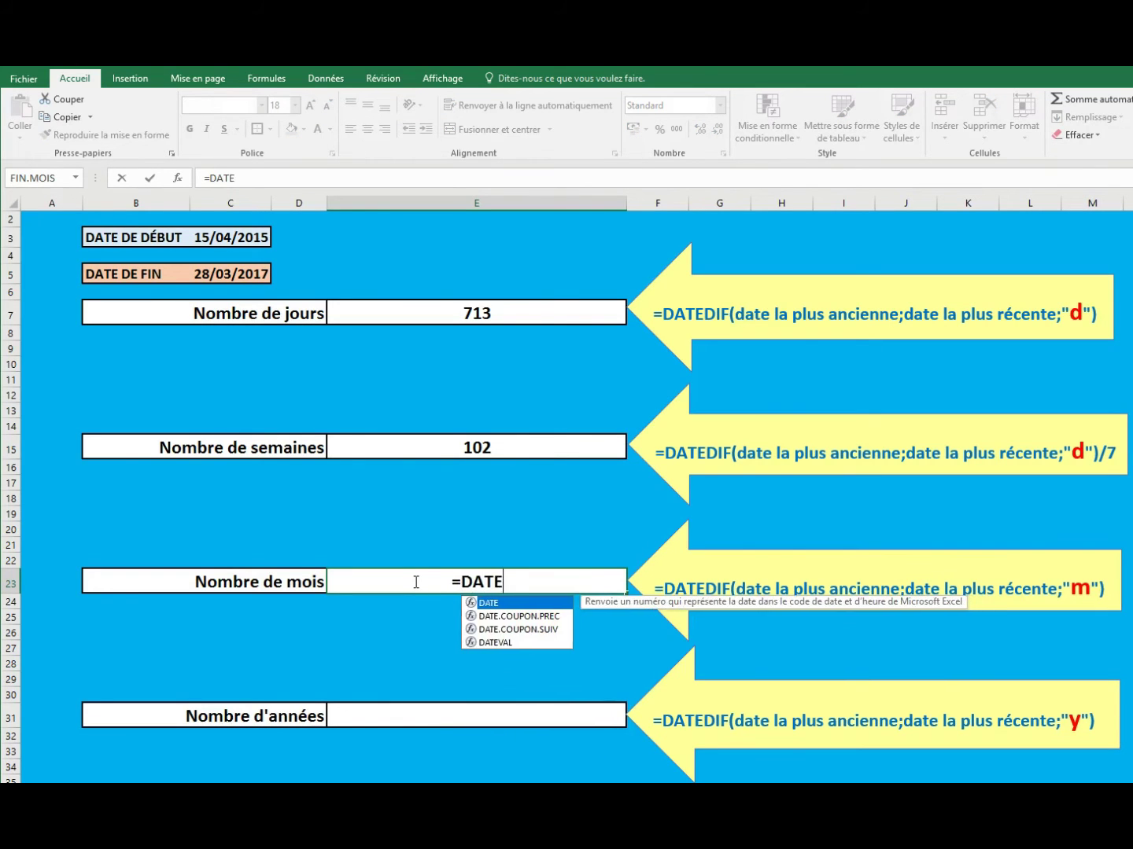
pyautogui.write('DIF(')
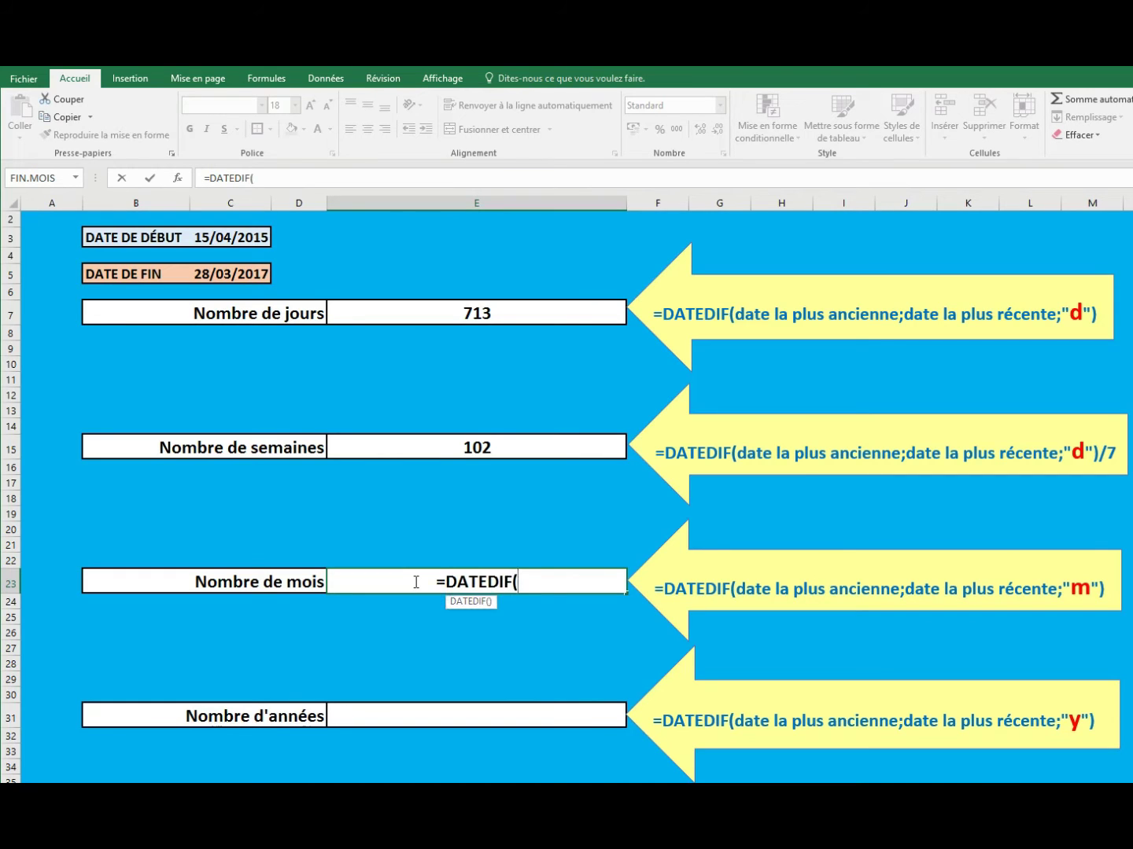
pyautogui.click(255, 236)
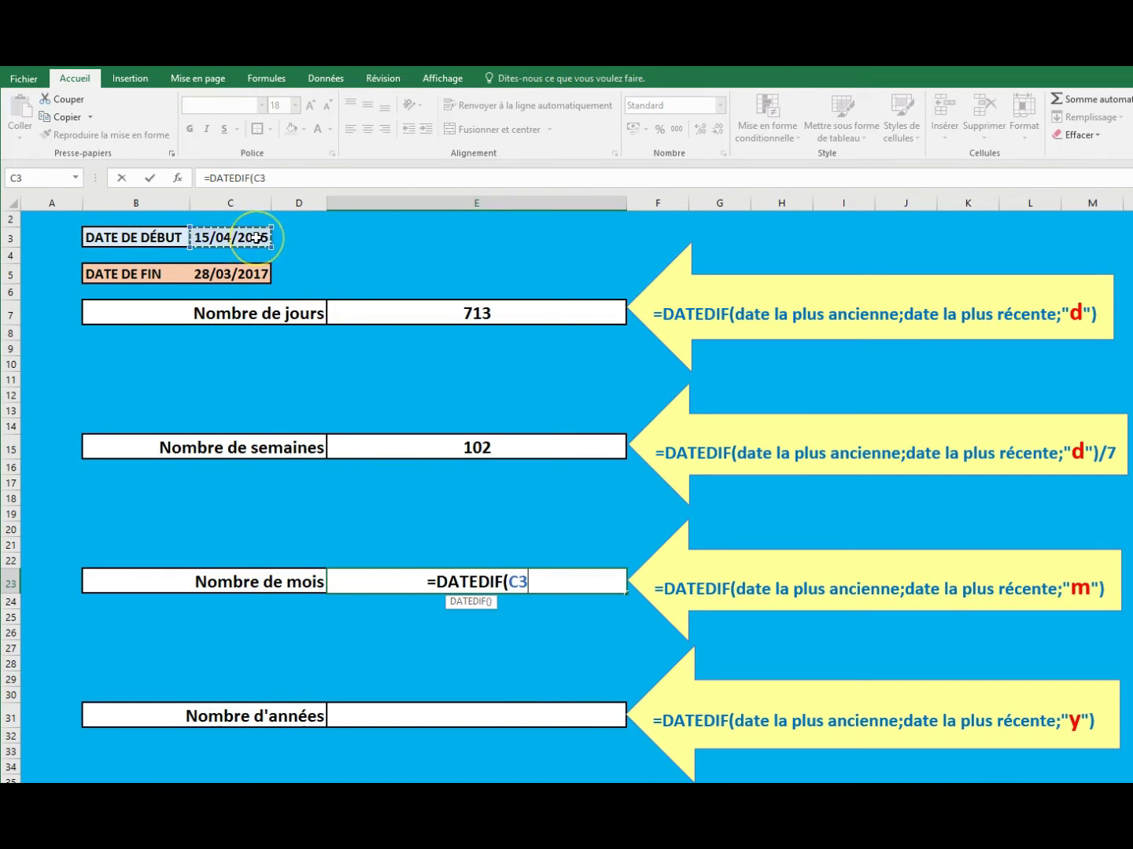
pyautogui.write(';')
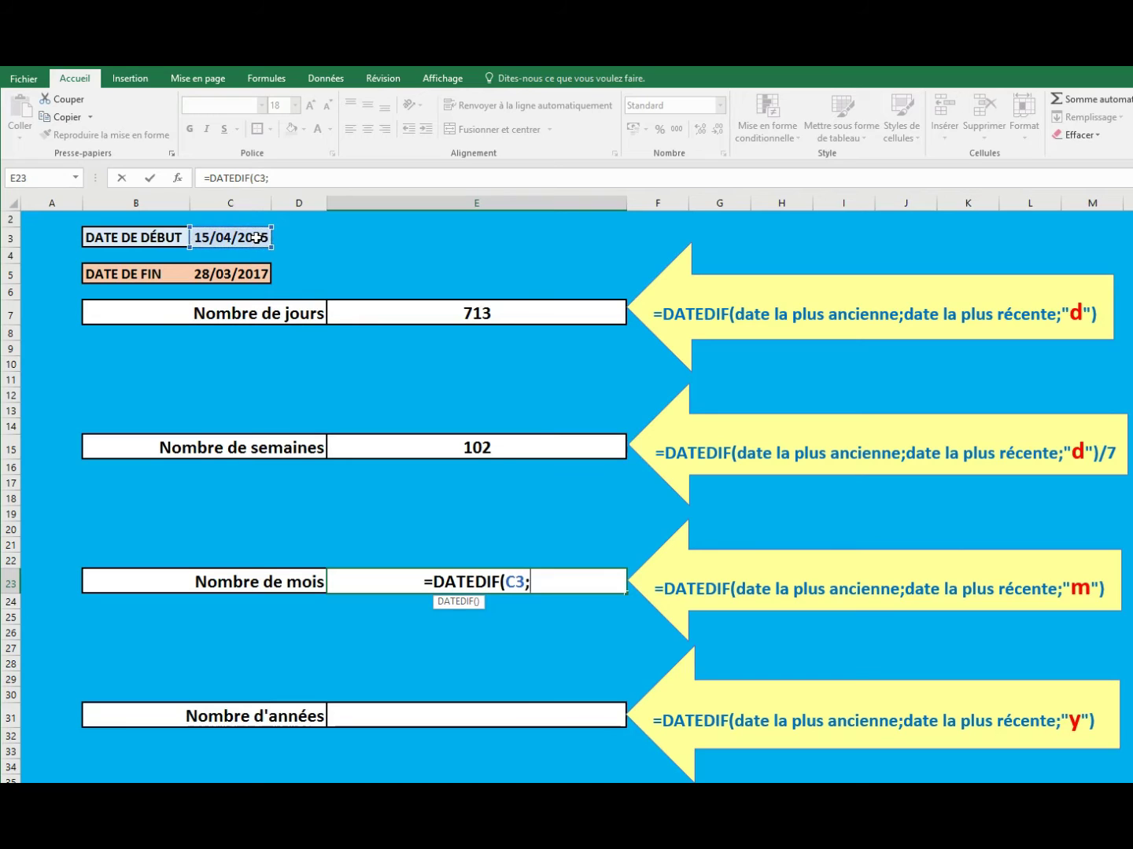
pyautogui.click(245, 275)
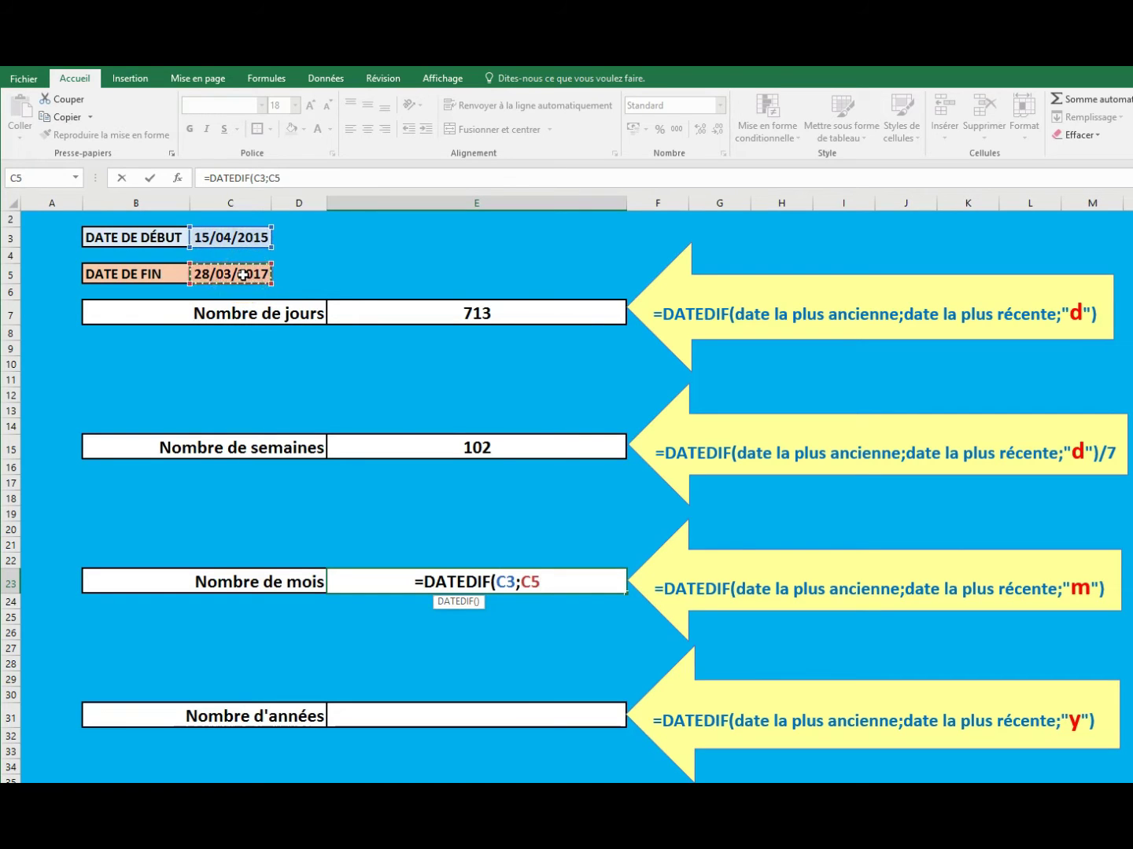
pyautogui.write(';"')
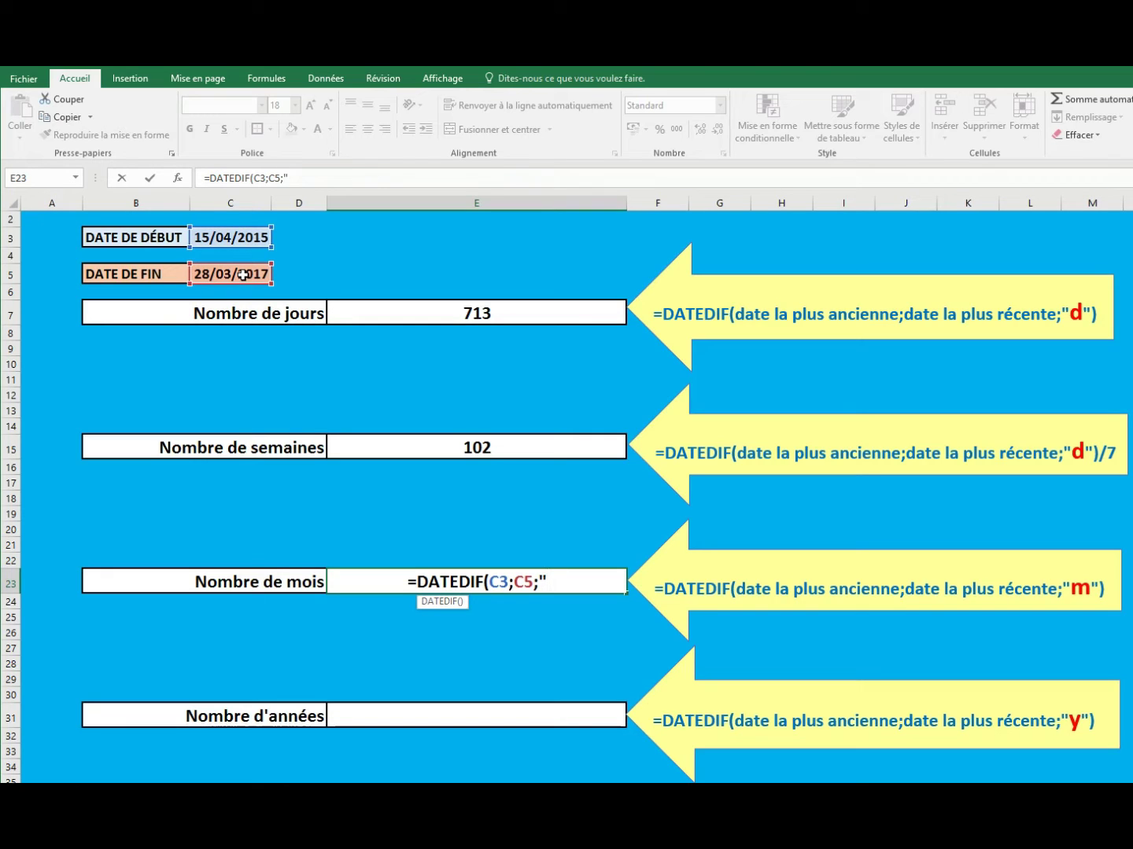
pyautogui.write('m')
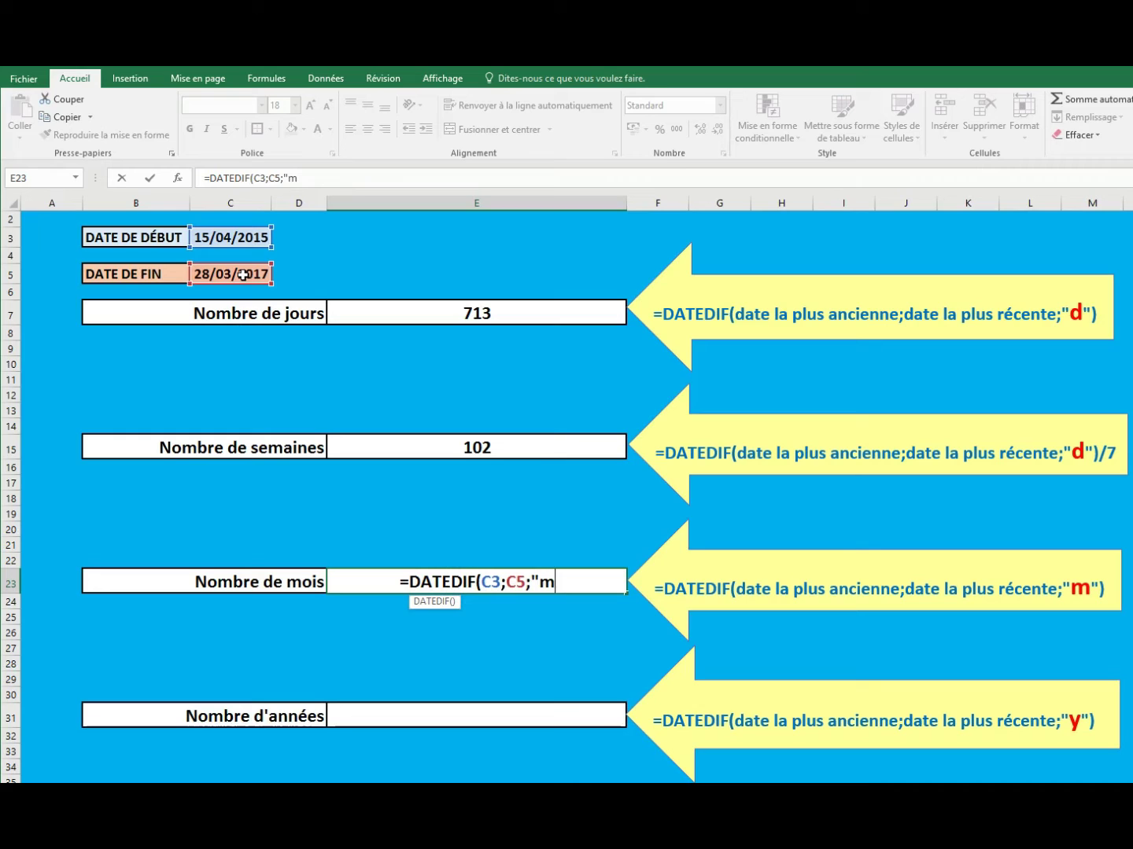
pyautogui.write('")')
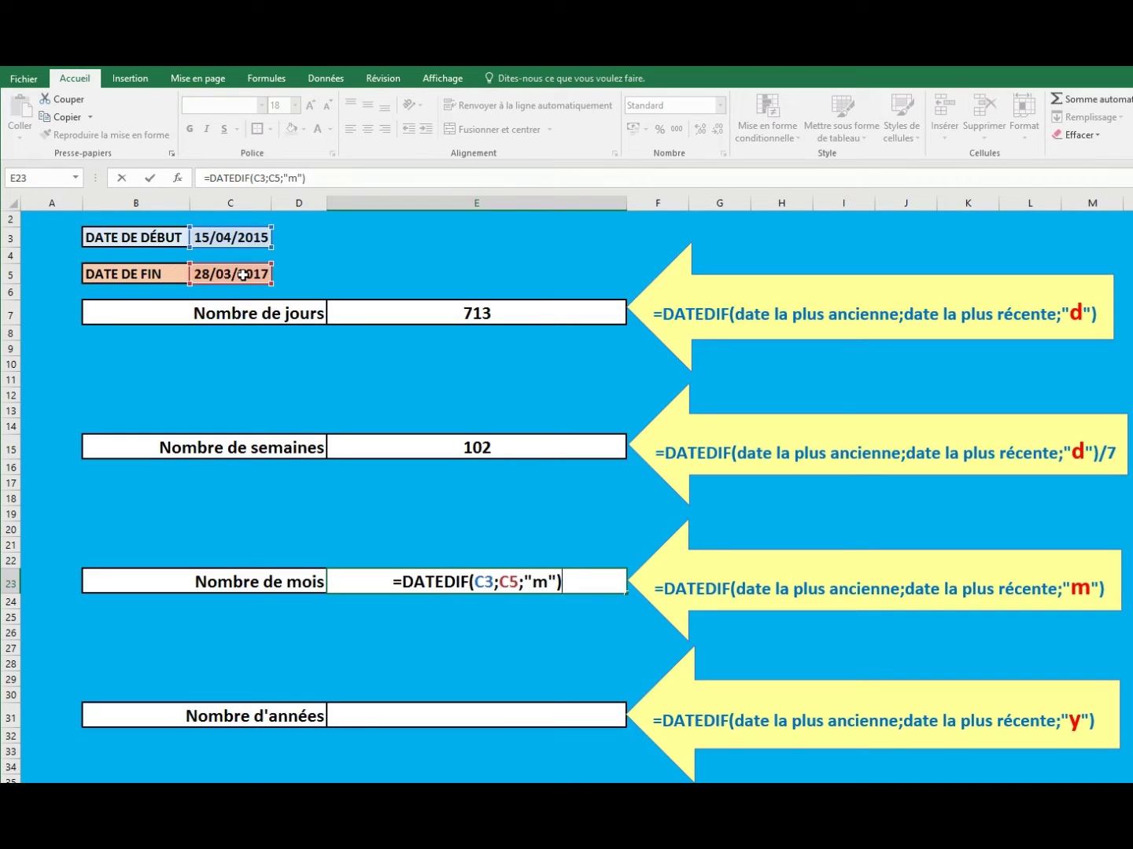
pyautogui.press('Return')
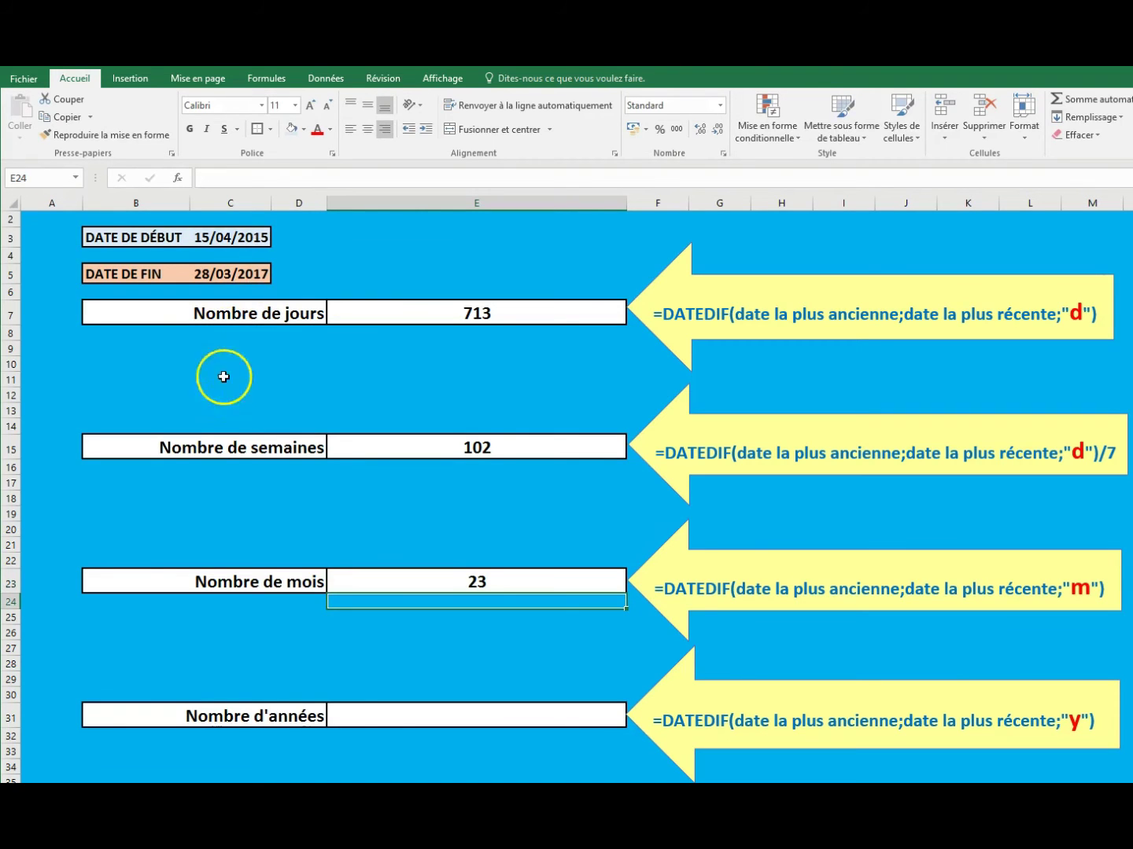
# Enter the formula =DATEDIF(C3;C5;"y") in cell E31 to calculate the number of years between the start and end dates.
pyautogui.click(381, 719)
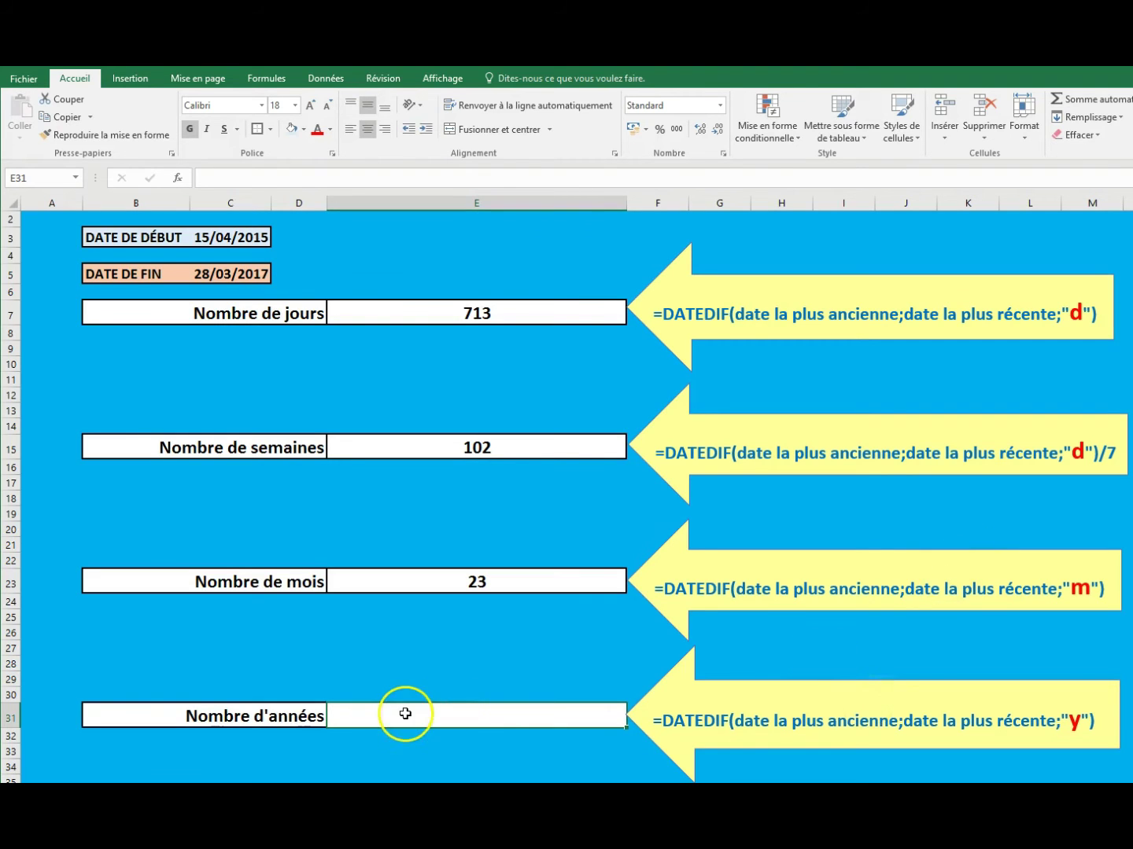
pyautogui.write('=')
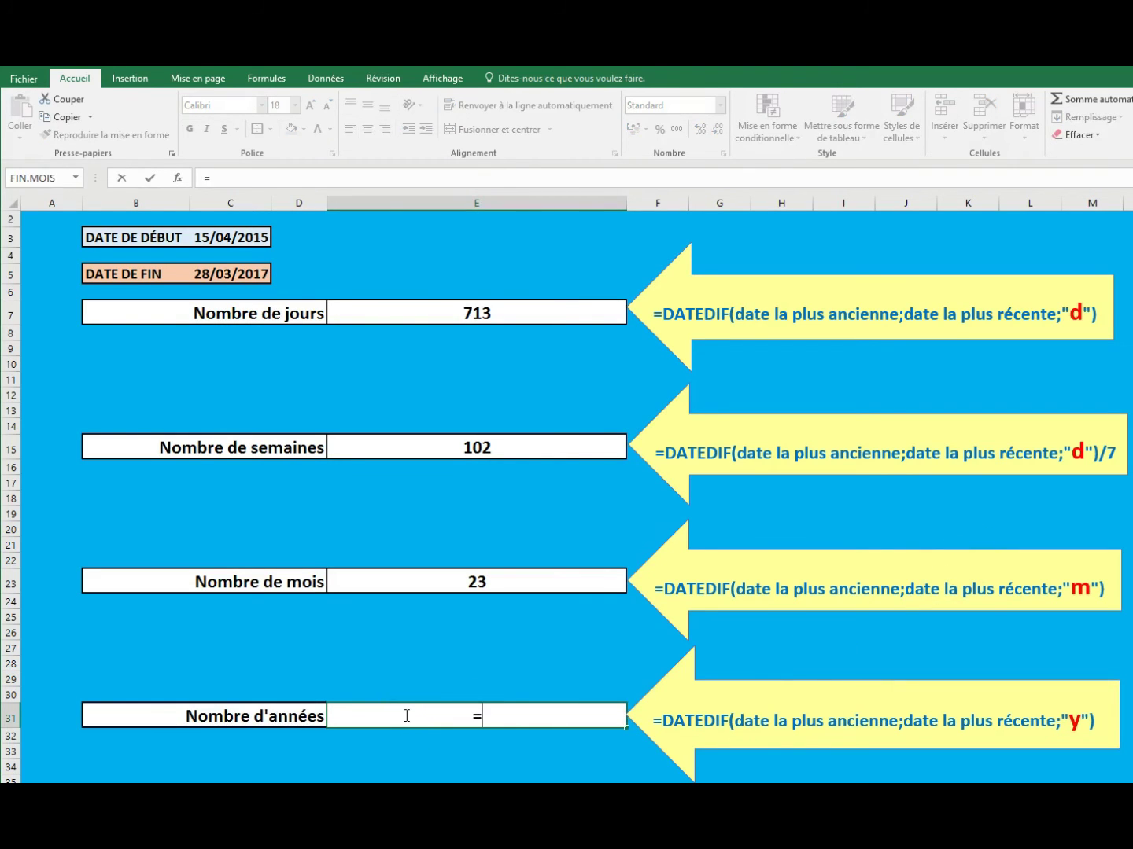
pyautogui.write('DATED')
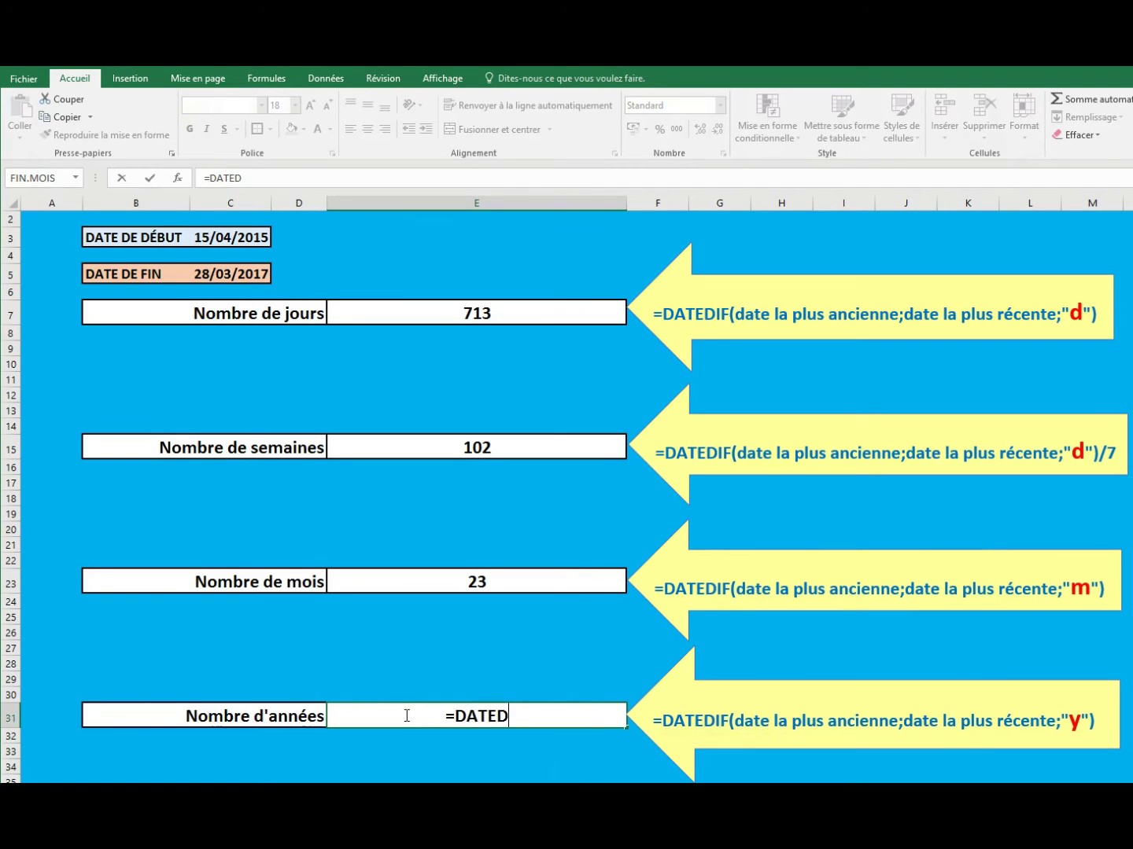
pyautogui.write('IF(')
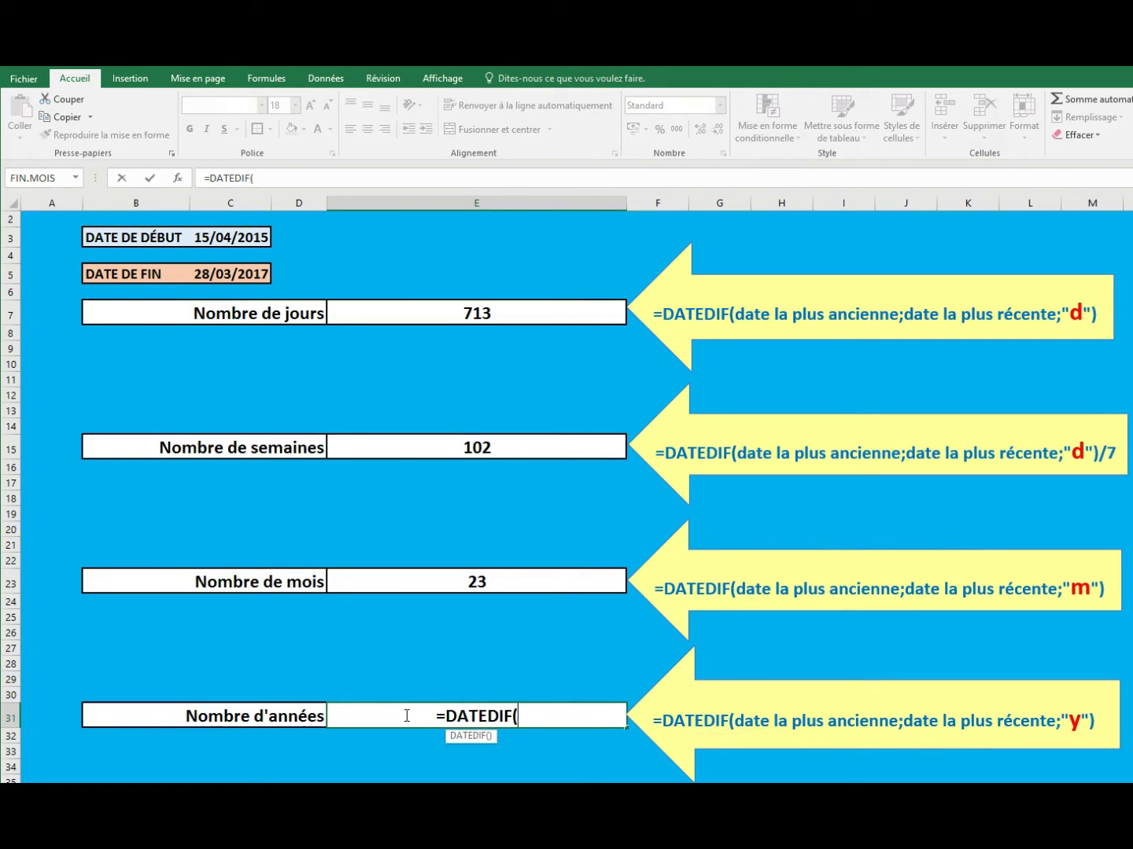
pyautogui.click(219, 235)
pyautogui.write(';')
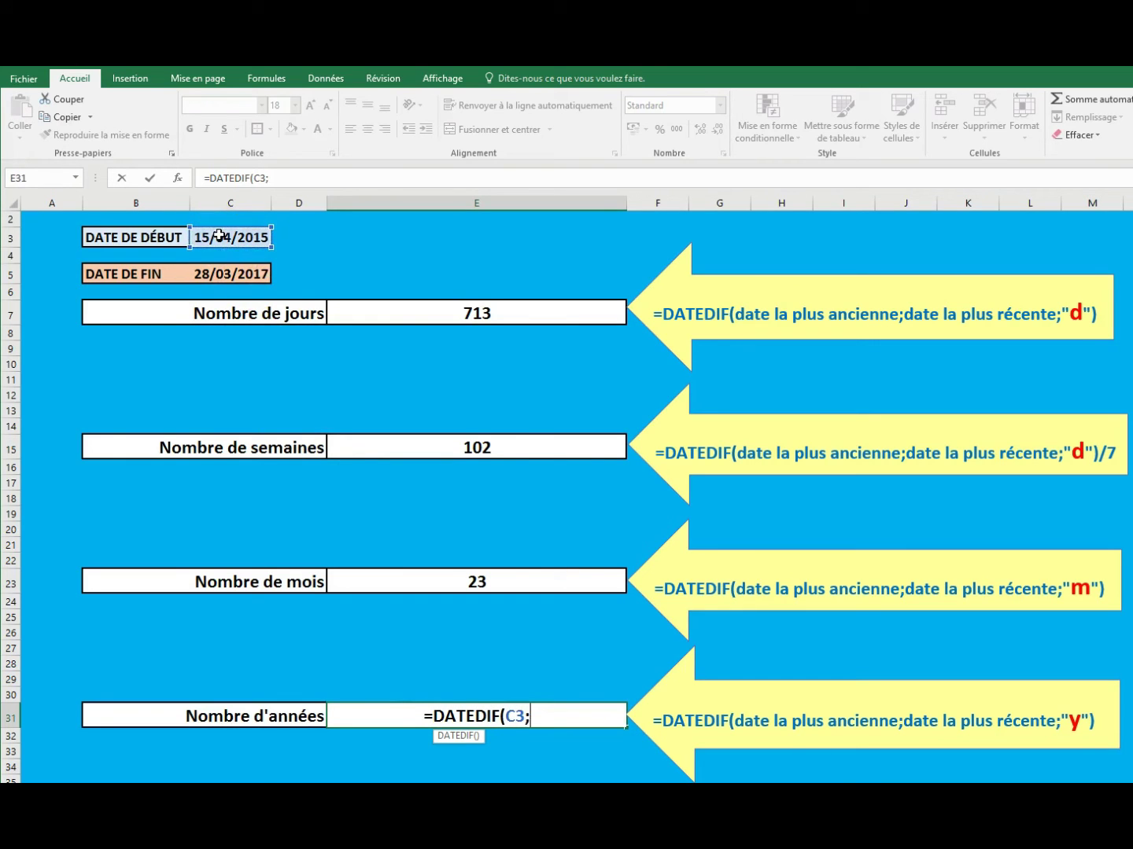
pyautogui.click(222, 273)
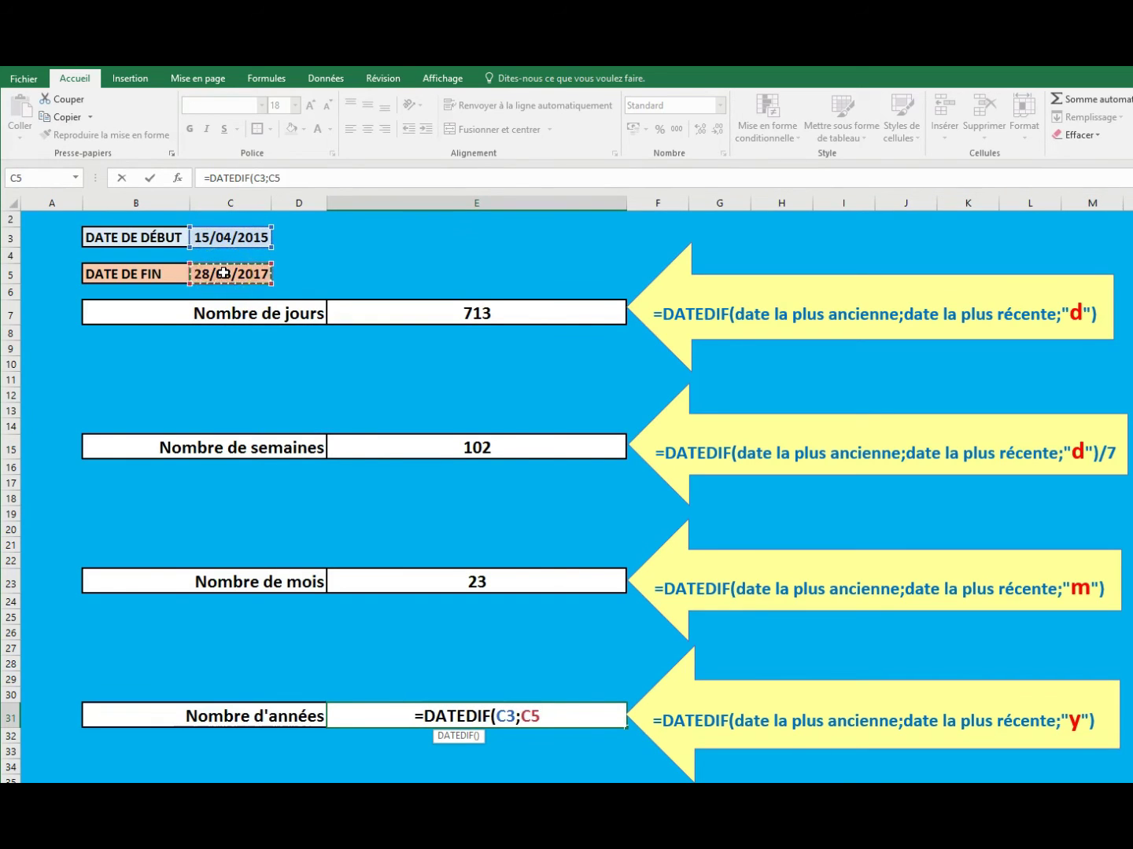
pyautogui.write(';')
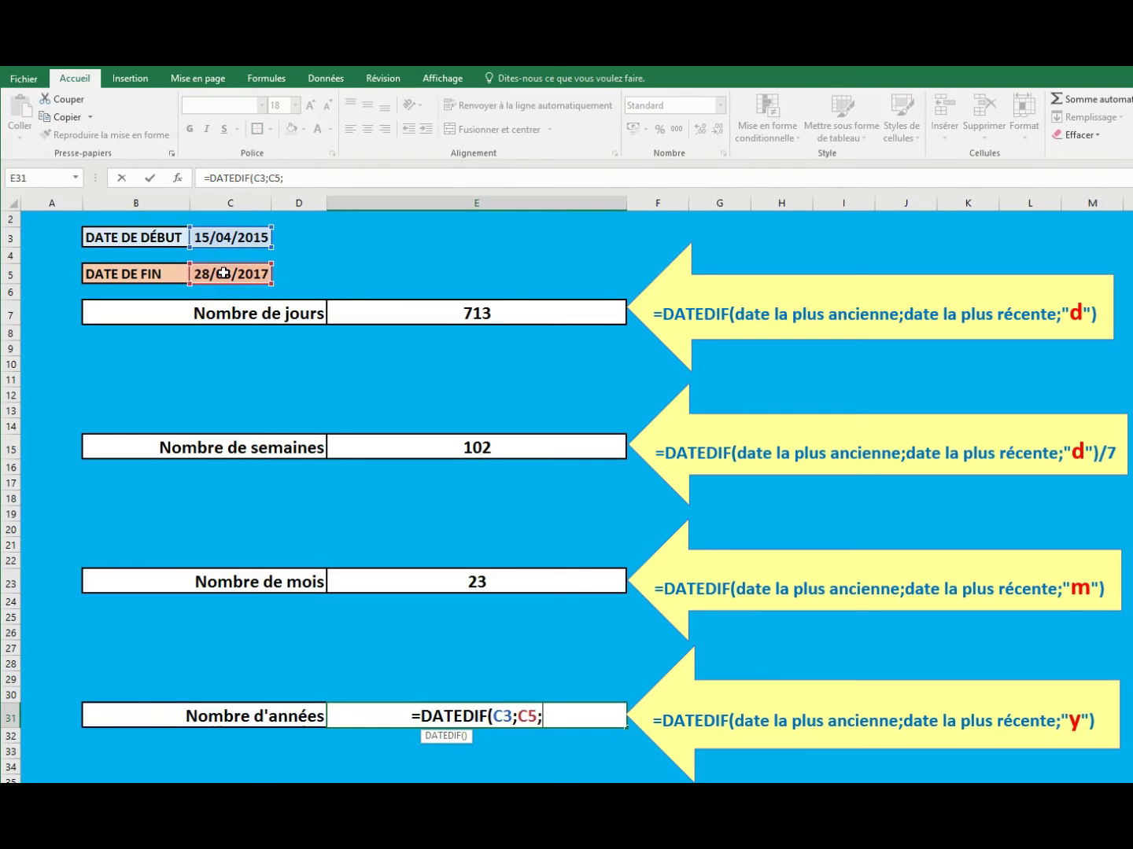
pyautogui.write('"')
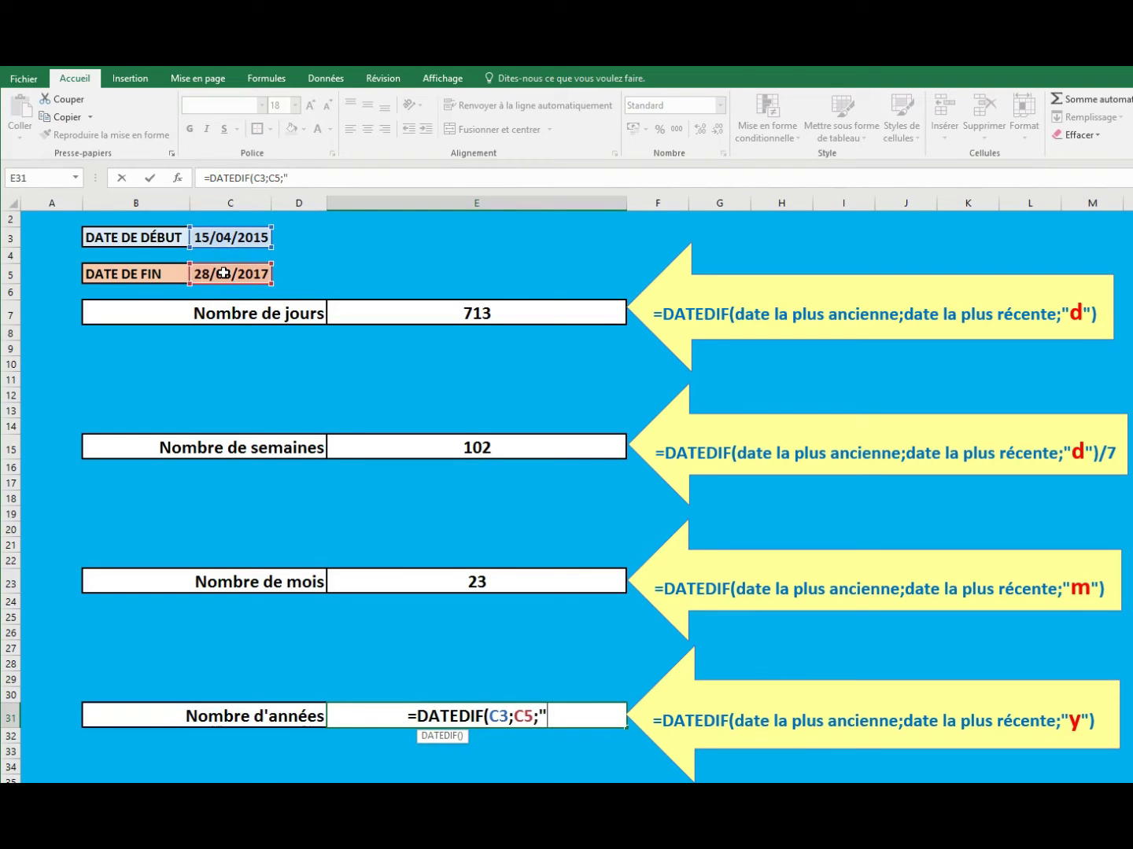
pyautogui.write('y"')
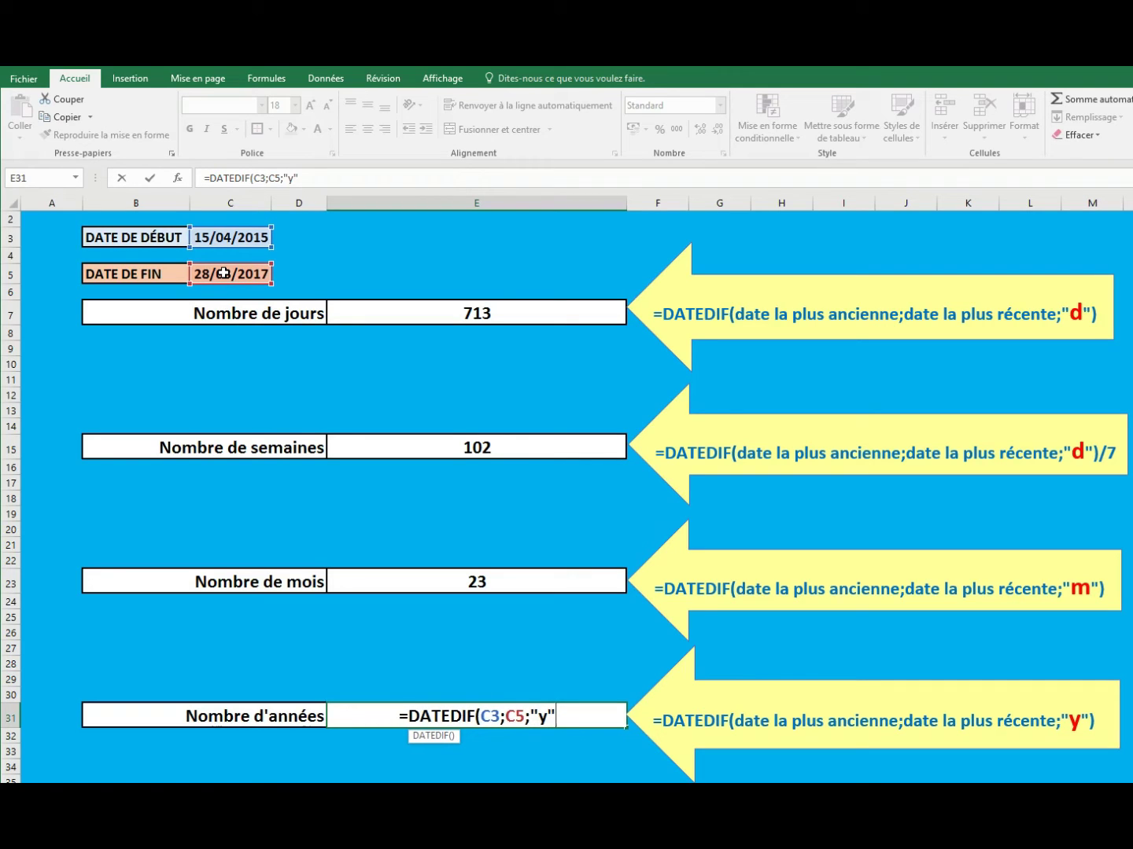
pyautogui.write(')')
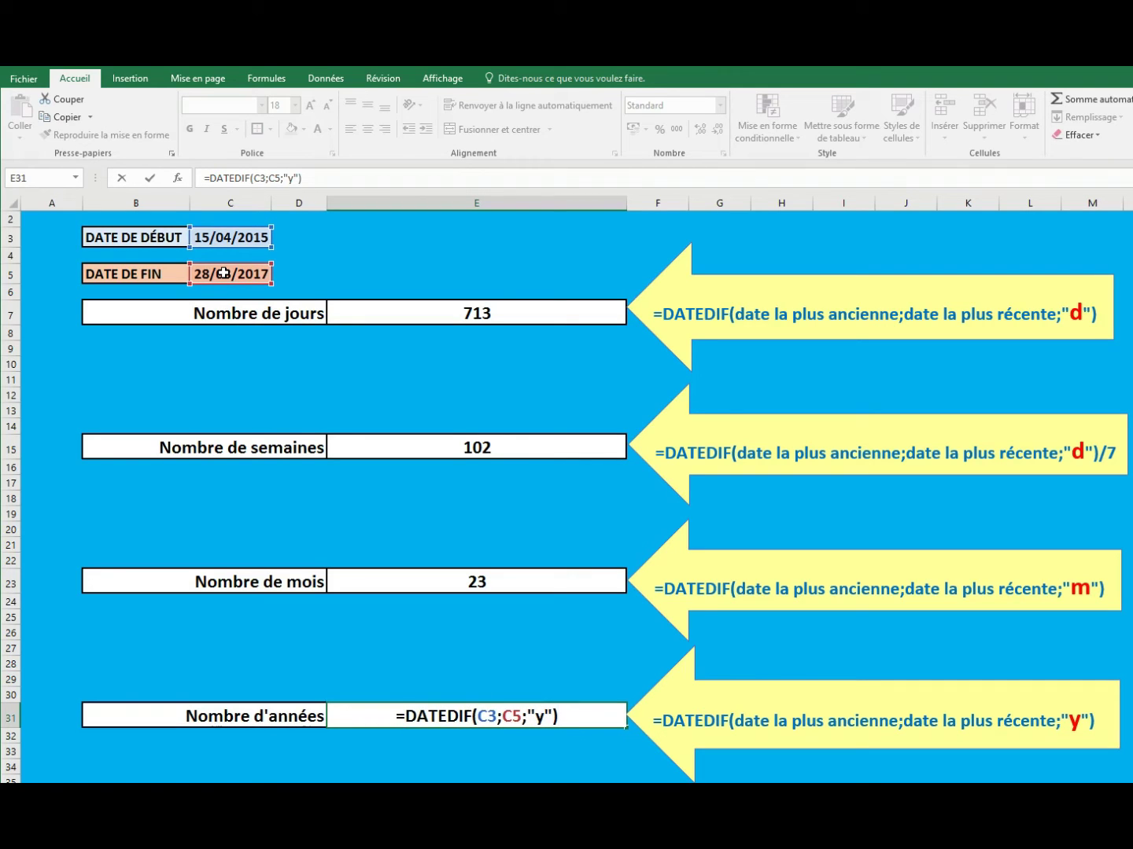
pyautogui.press('Return')
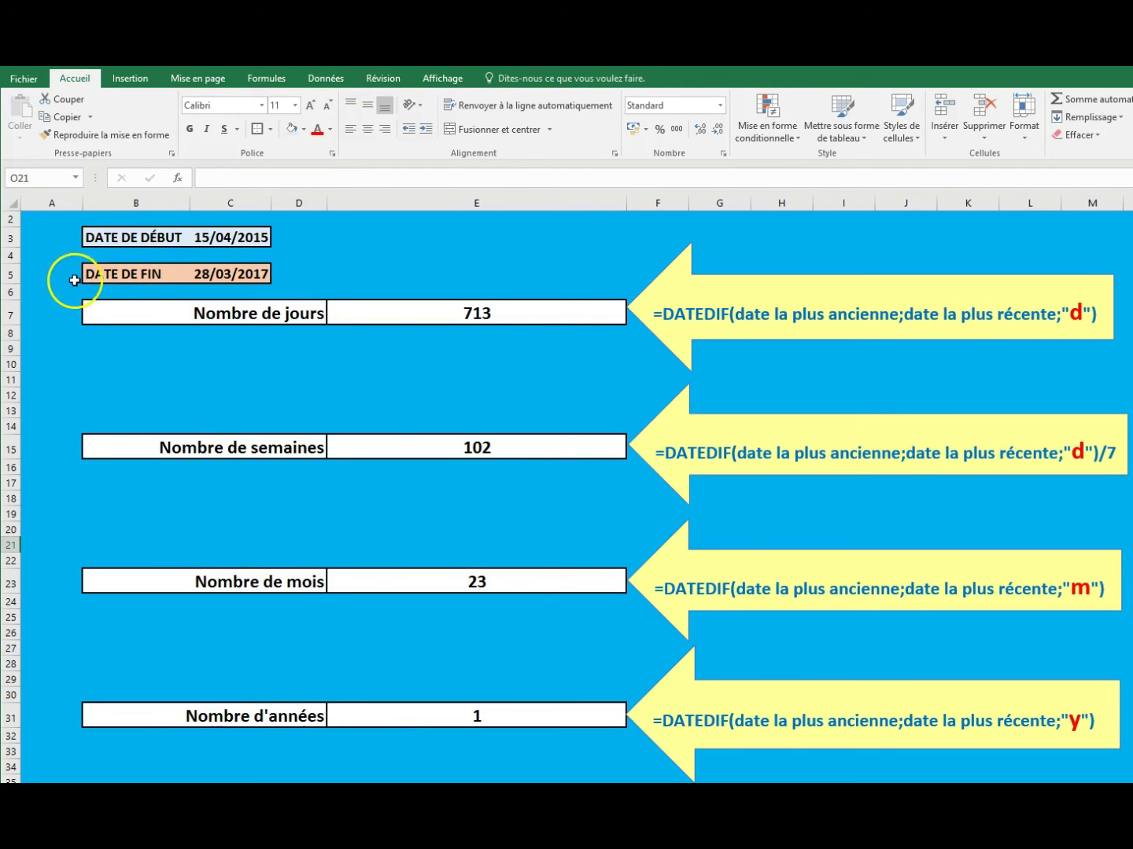
# Replace the end date in cell C5 with the formula =AUJOURDHUI() so that it uses the current date.
pyautogui.click(205, 271)
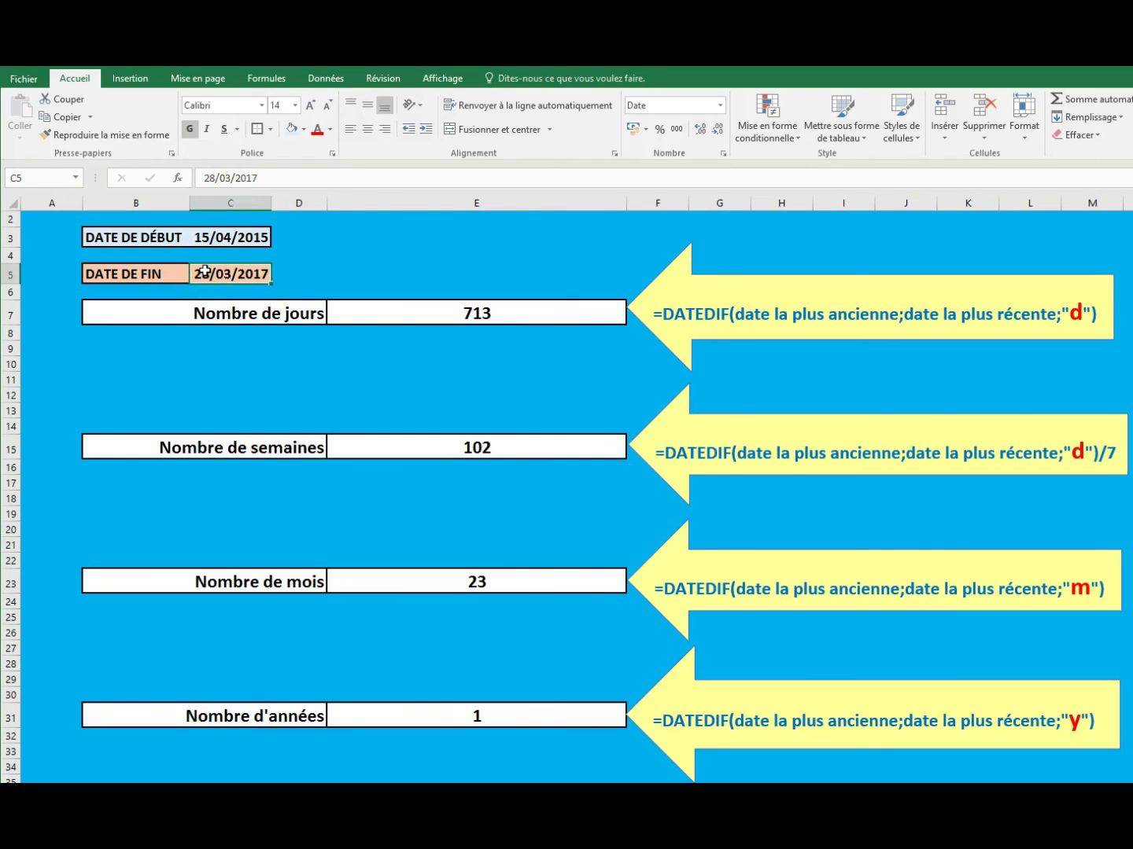
pyautogui.moveTo(269, 179); pyautogui.dragTo(198, 178)
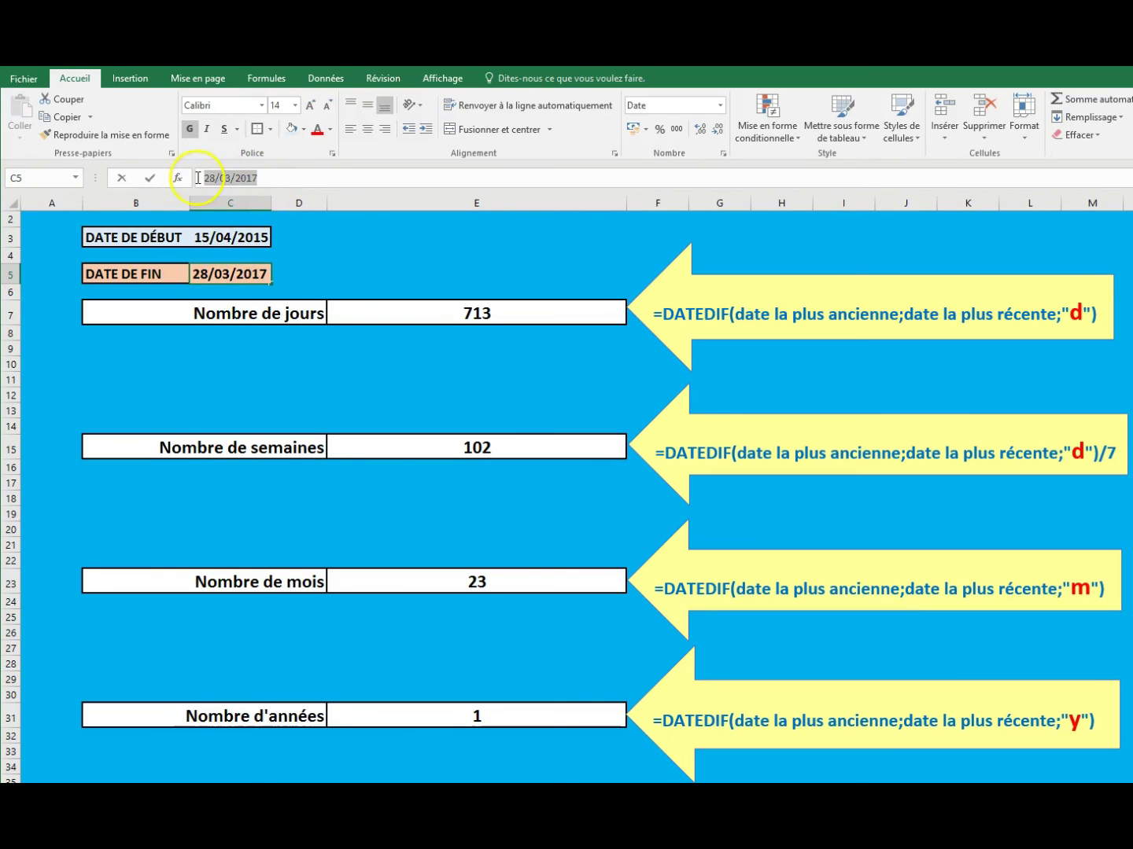
pyautogui.press('Delete')
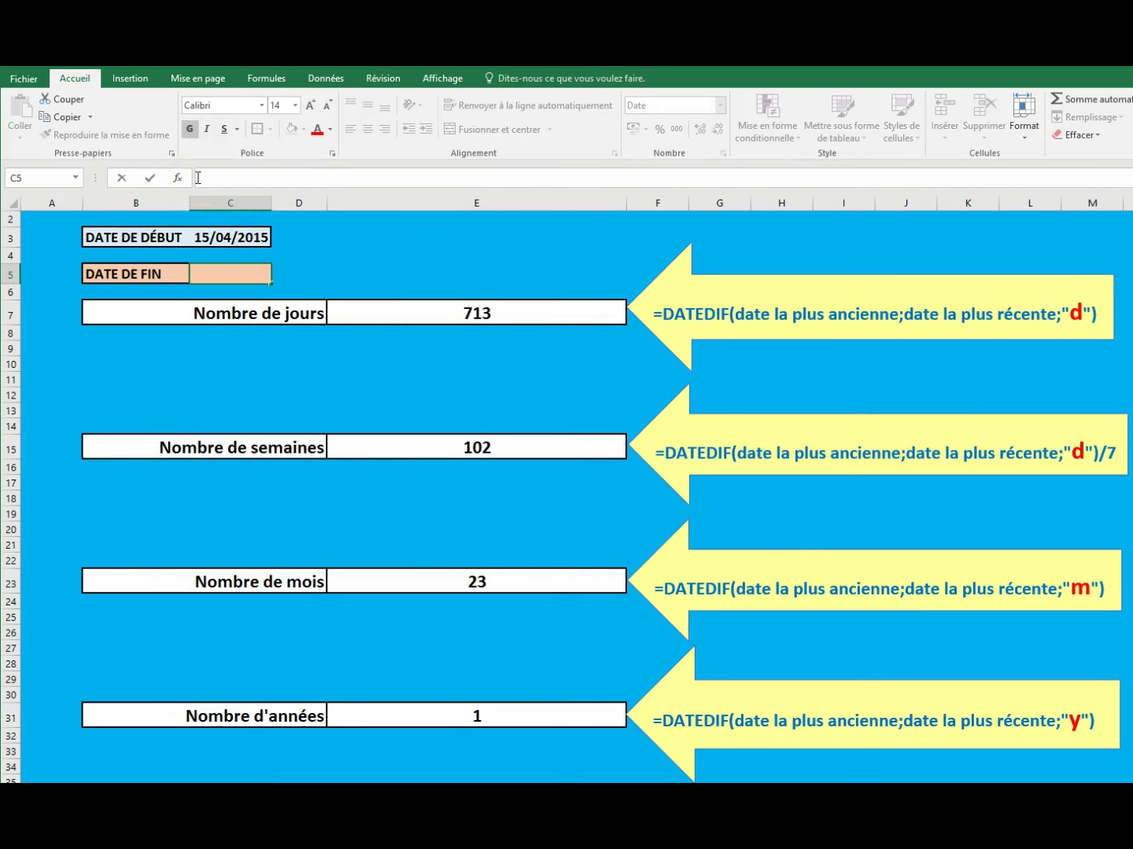
pyautogui.write('=')
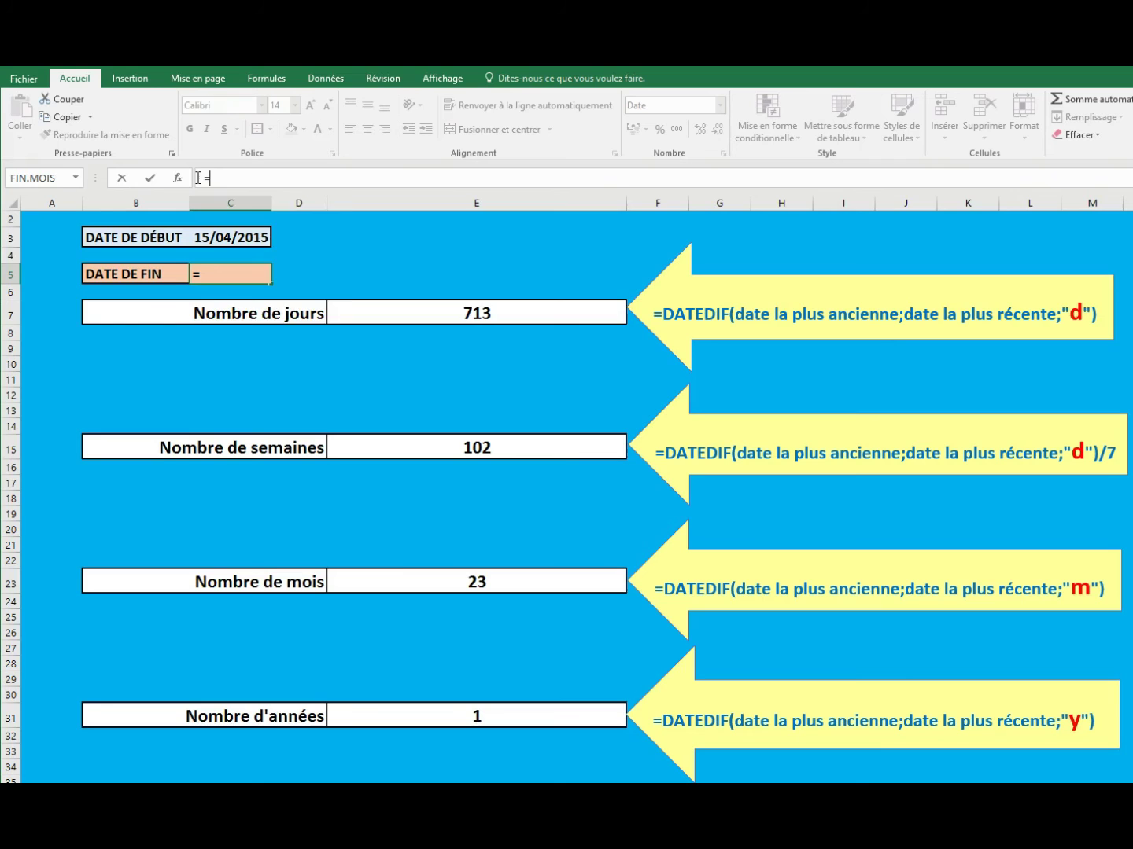
pyautogui.write('AUJOUR')
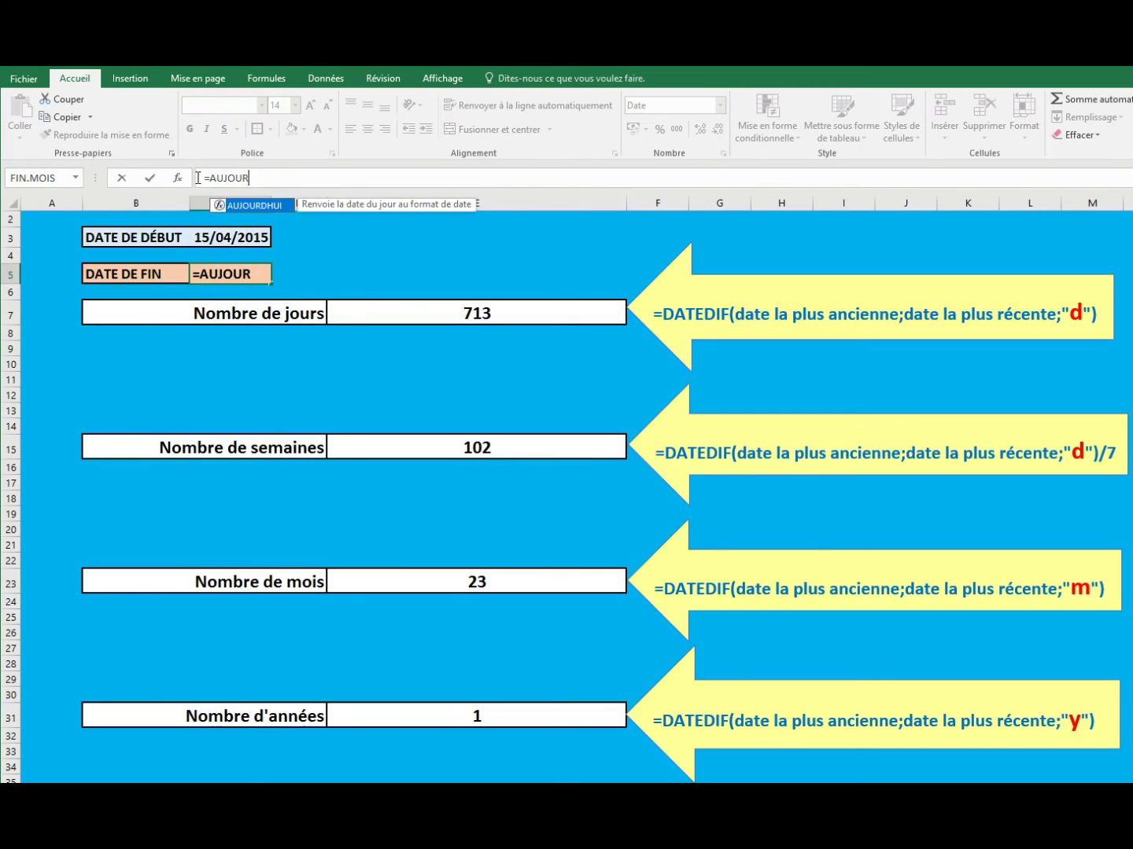
pyautogui.doubleClick(246, 206)
pyautogui.click(284, 177)
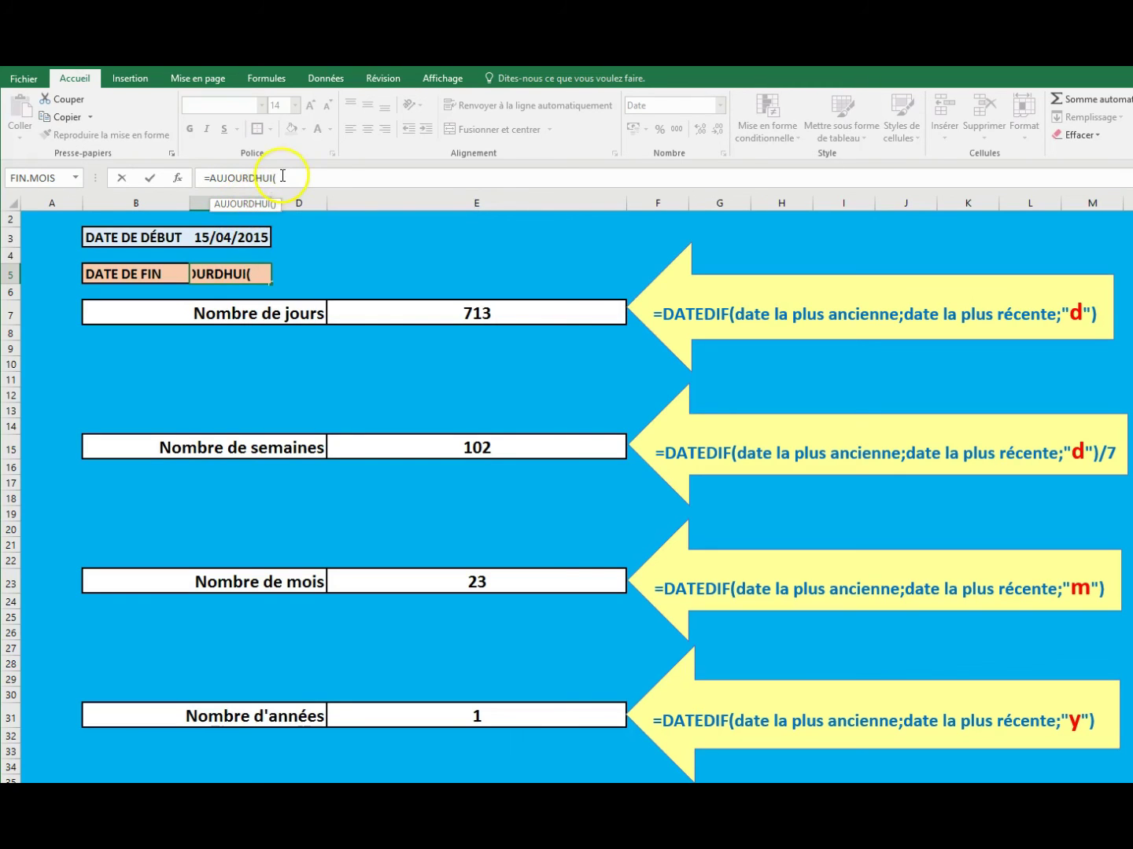
pyautogui.write(')')
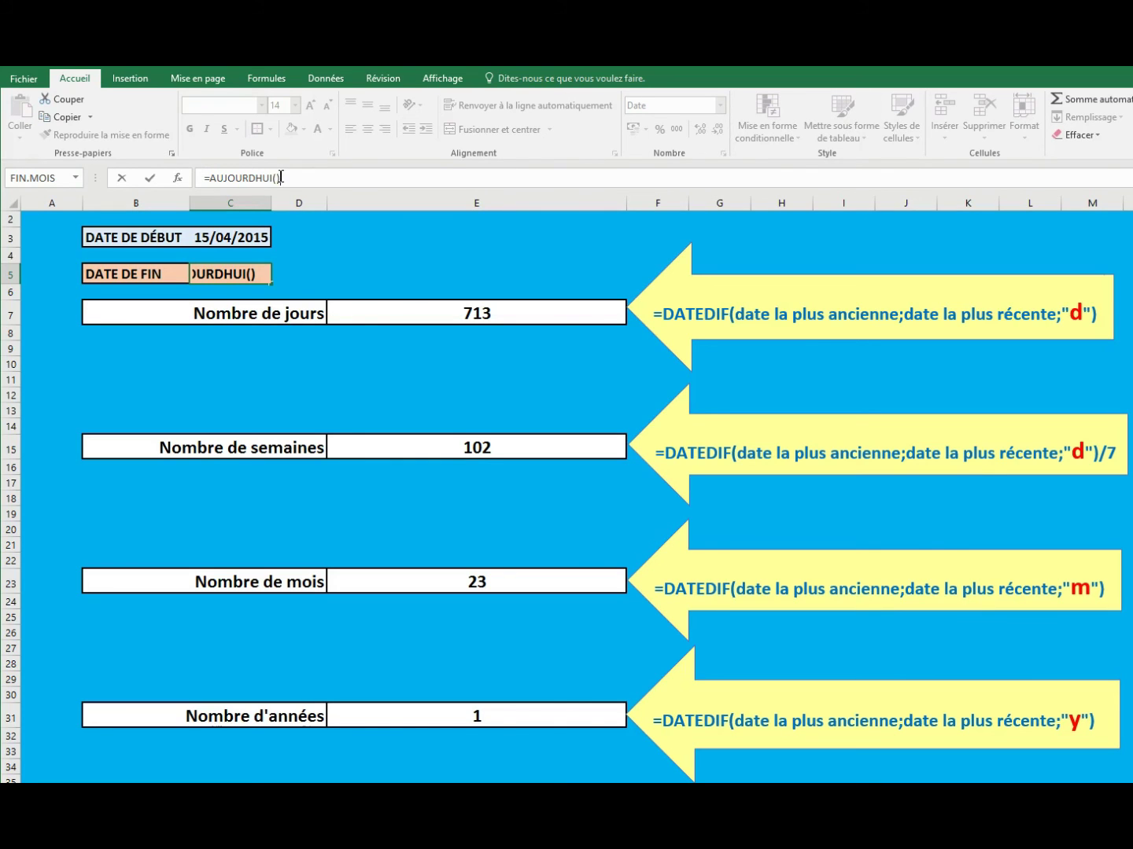
pyautogui.press('Return')
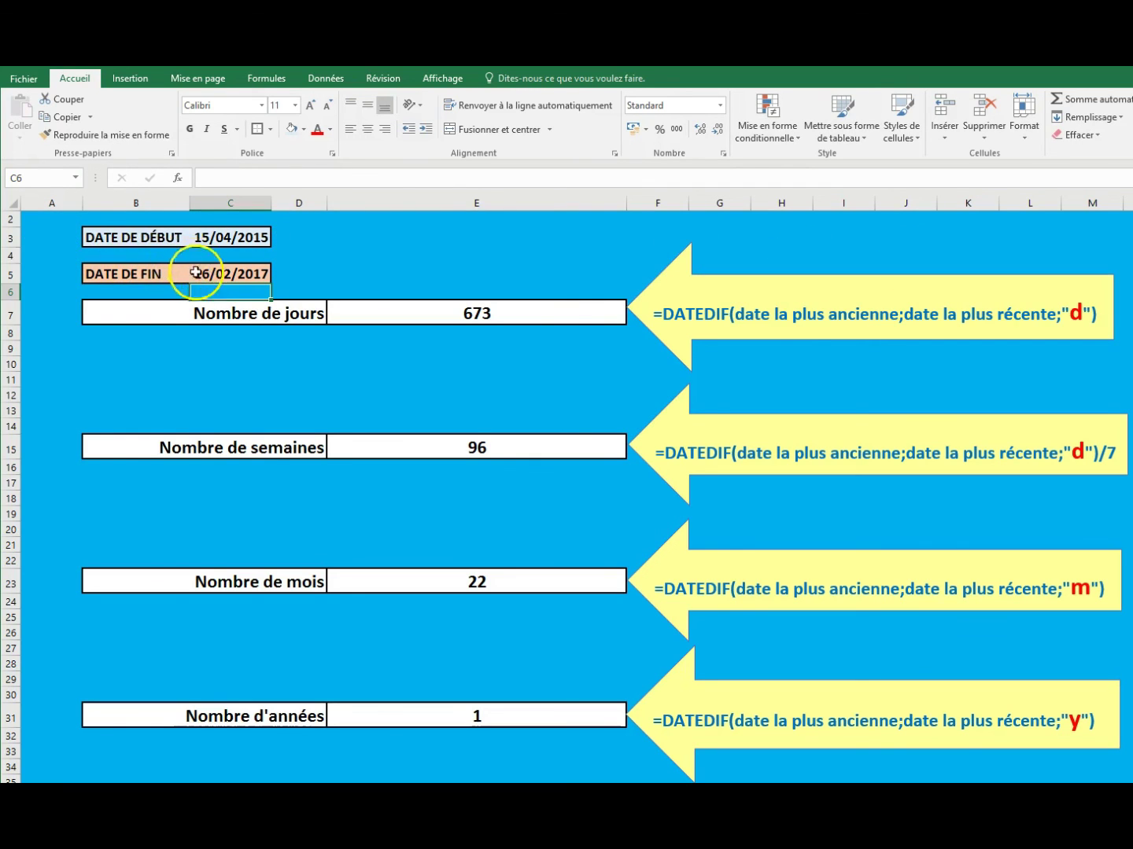
pyautogui.click(1130, 313)
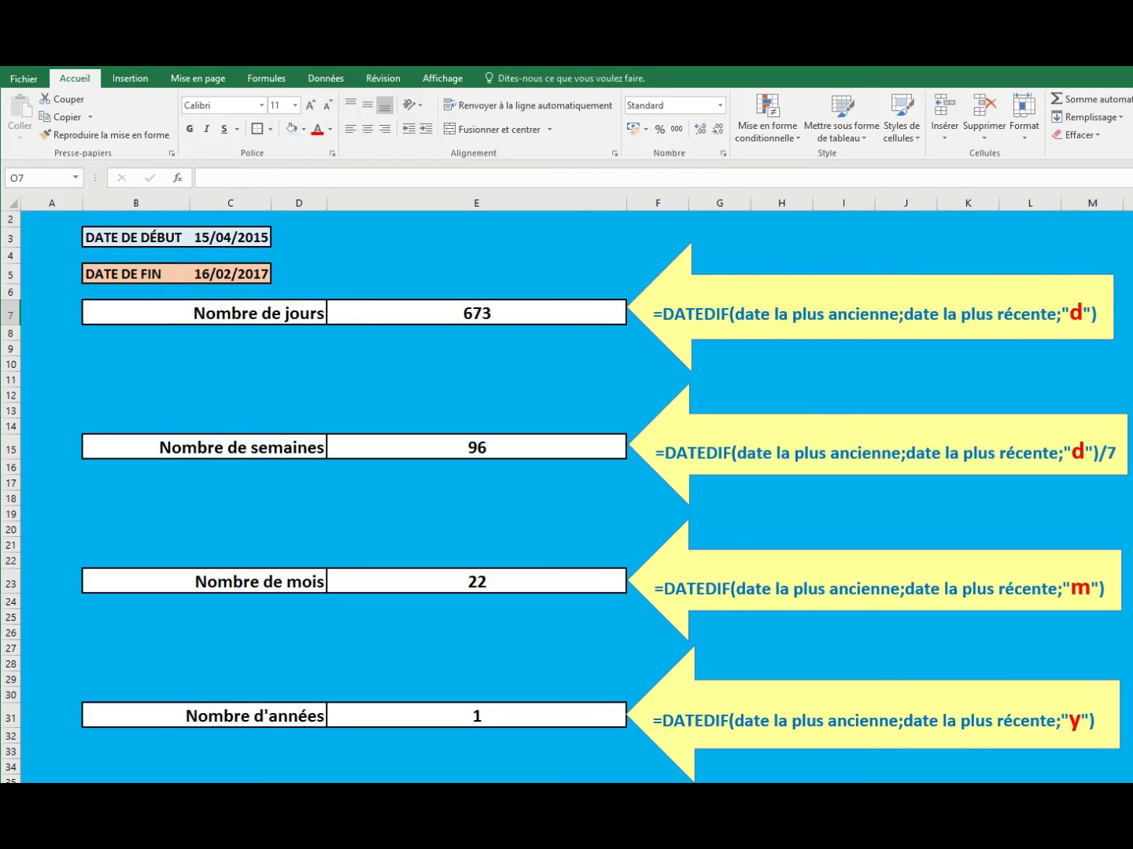